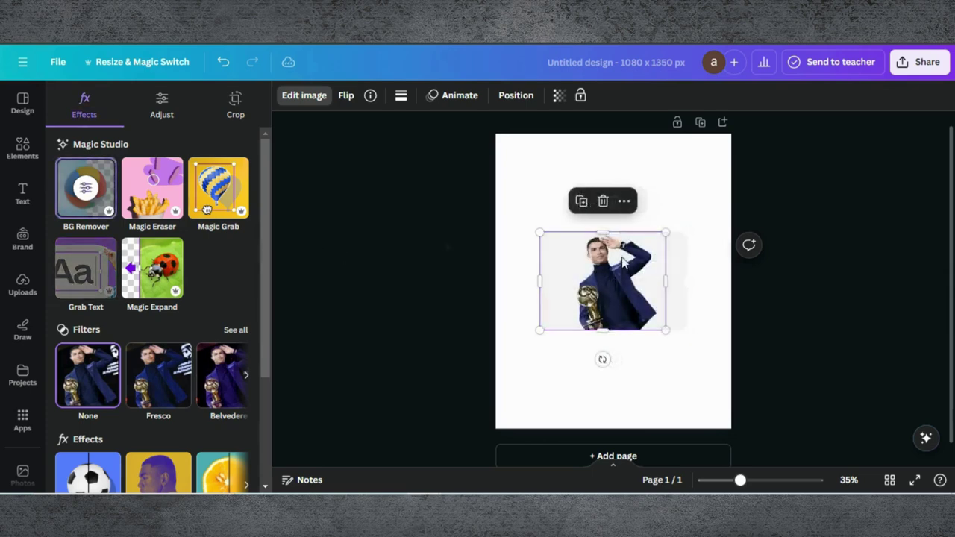
Enlarge the cutout of the man in the suit to fill the page and crop its overhanging sides to the page edges
{"action": "left_click_drag", "start_coordinate": [624, 258], "coordinate": [560, 161]}
{"action": "left_click_drag", "start_coordinate": [600, 231], "coordinate": [748, 446]}
{"action": "left_click_drag", "start_coordinate": [667, 291], "coordinate": [632, 281]}
{"action": "left_click_drag", "start_coordinate": [760, 387], "coordinate": [812, 444]}
{"action": "left_click_drag", "start_coordinate": [693, 332], "coordinate": [646, 330]}
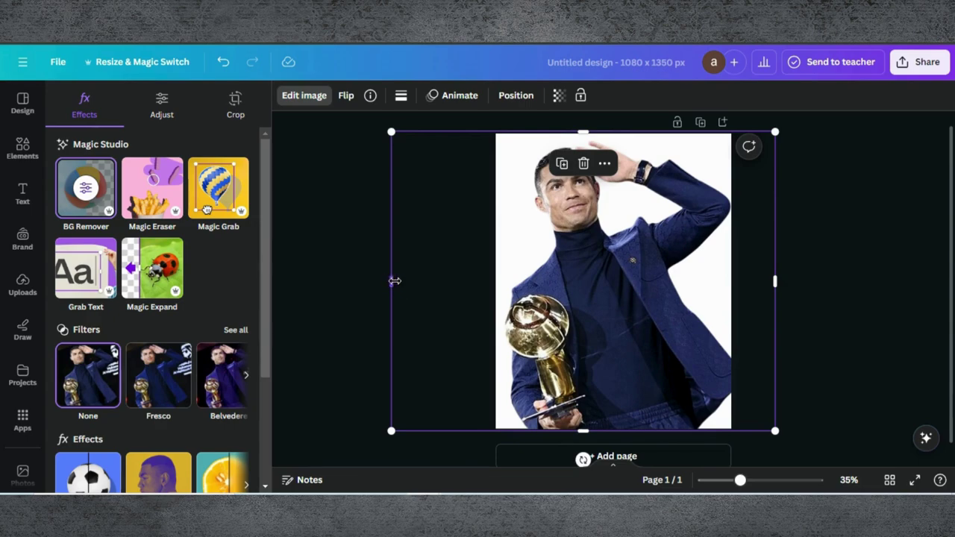
{"action": "left_click_drag", "start_coordinate": [394, 280], "coordinate": [497, 281]}
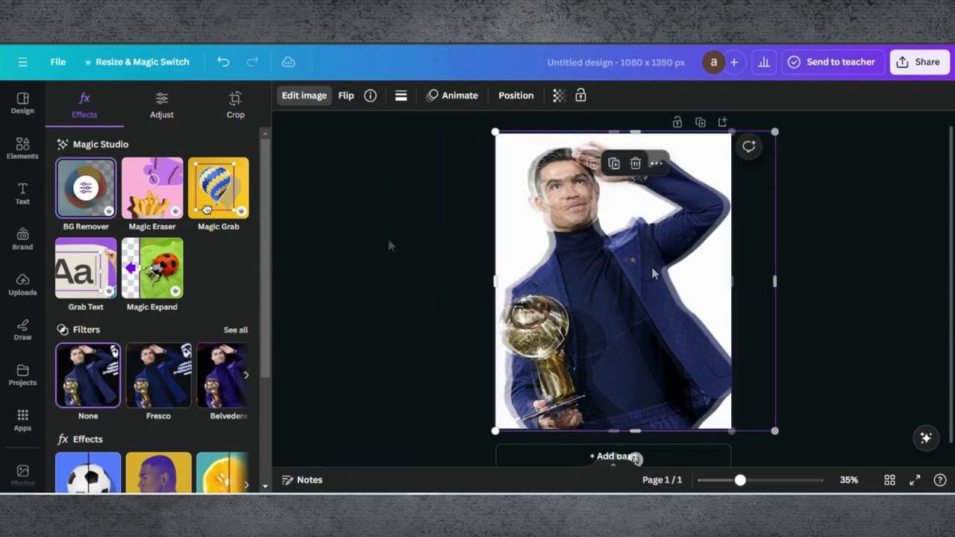
Add the uploaded photo of the footballer in the red shirt and remove its background
{"action": "left_click", "coordinate": [23, 287]}
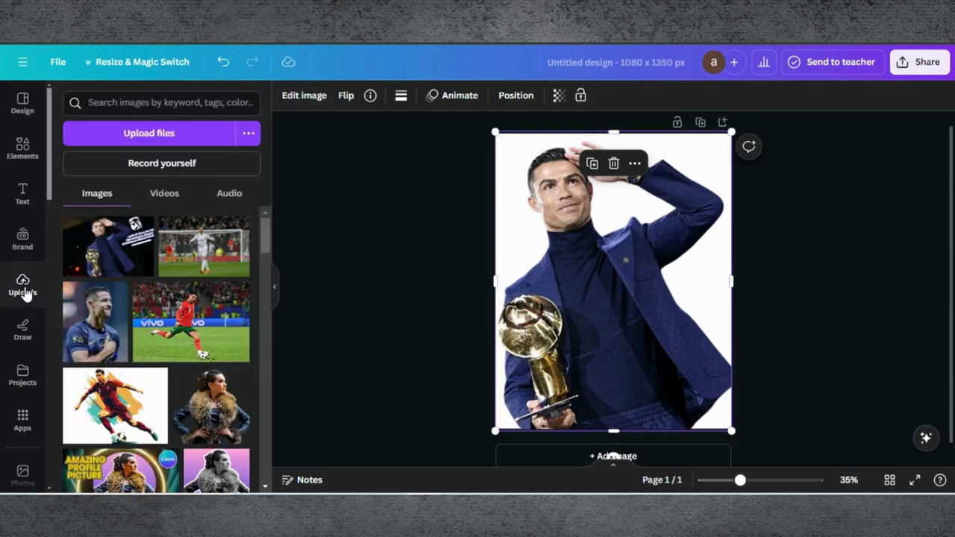
{"action": "left_click", "coordinate": [200, 309]}
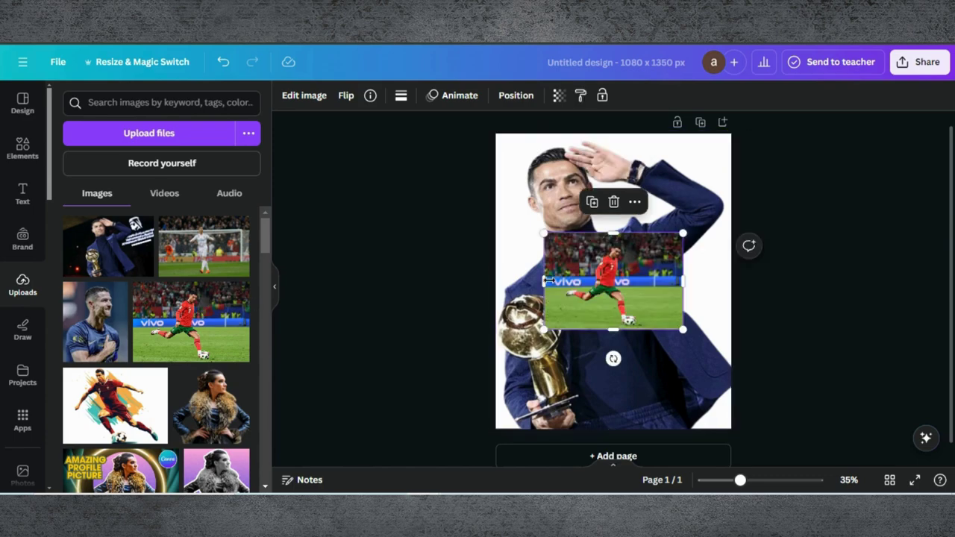
{"action": "left_click", "coordinate": [325, 101]}
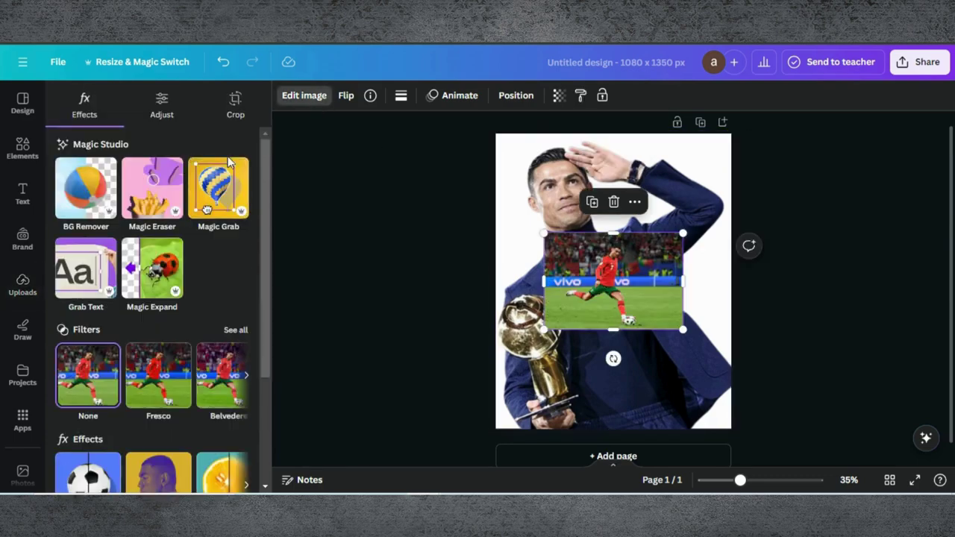
{"action": "left_click", "coordinate": [86, 187]}
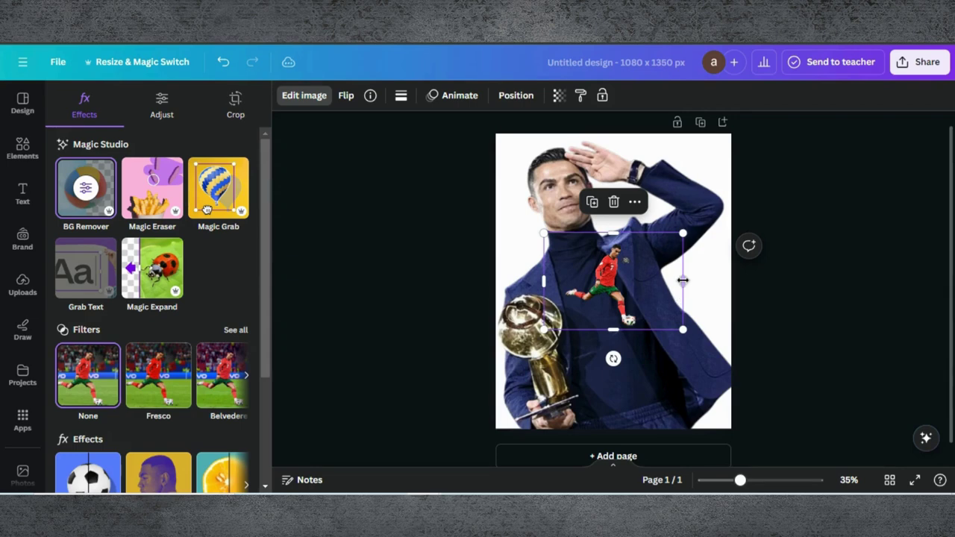
Crop the empty margins around the footballer cutout and place it, enlarged, at the page's lower right
{"action": "left_click_drag", "start_coordinate": [682, 280], "coordinate": [643, 280]}
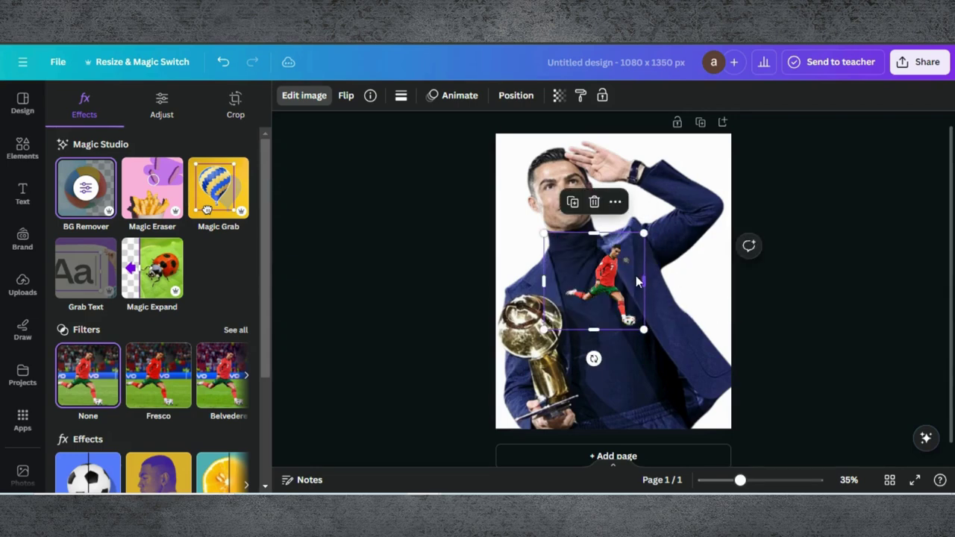
{"action": "left_click_drag", "start_coordinate": [595, 237], "coordinate": [595, 240]}
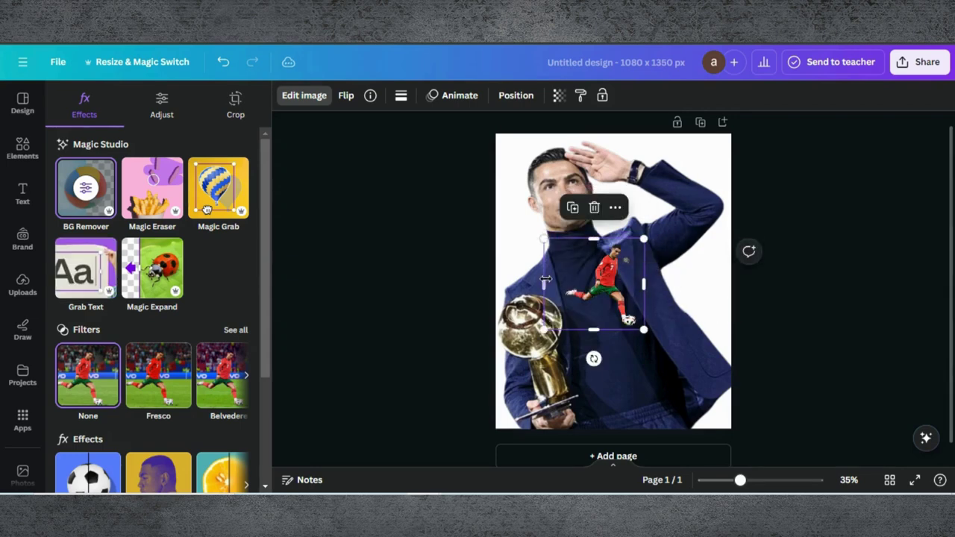
{"action": "left_click_drag", "start_coordinate": [552, 281], "coordinate": [560, 281]}
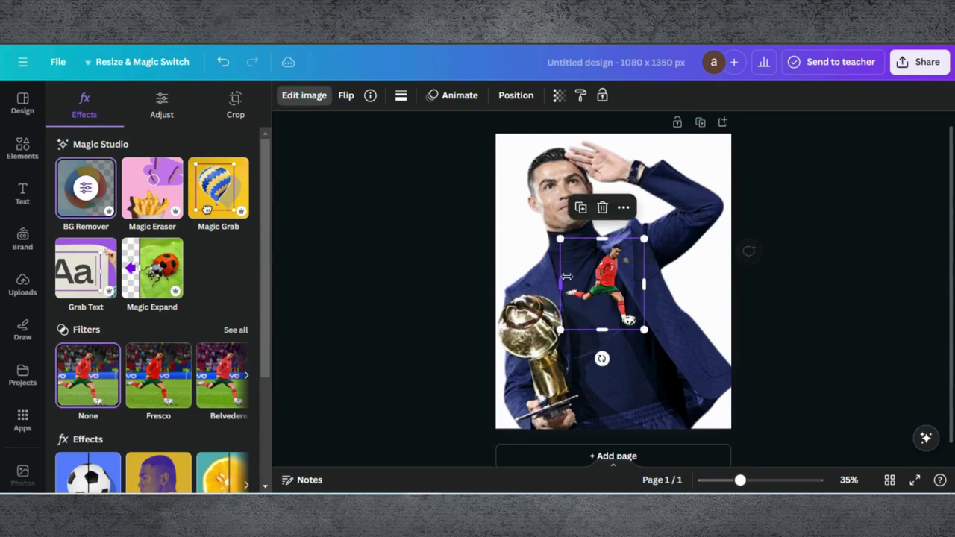
{"action": "left_click_drag", "start_coordinate": [643, 239], "coordinate": [700, 178]}
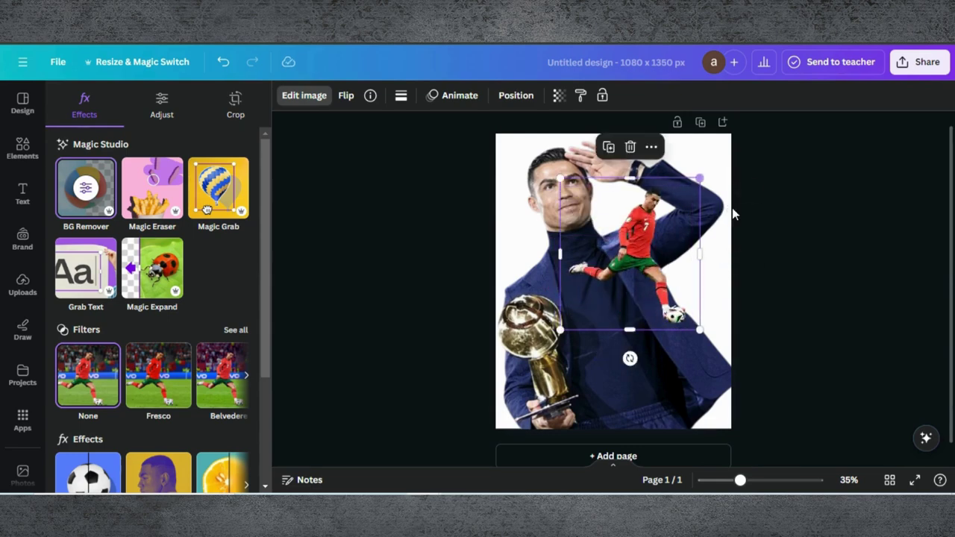
{"action": "left_click_drag", "start_coordinate": [659, 241], "coordinate": [689, 330]}
Flip the footballer cutout horizontally and enlarge it further so its box rests on the page's bottom edge
{"action": "left_click", "coordinate": [343, 100]}
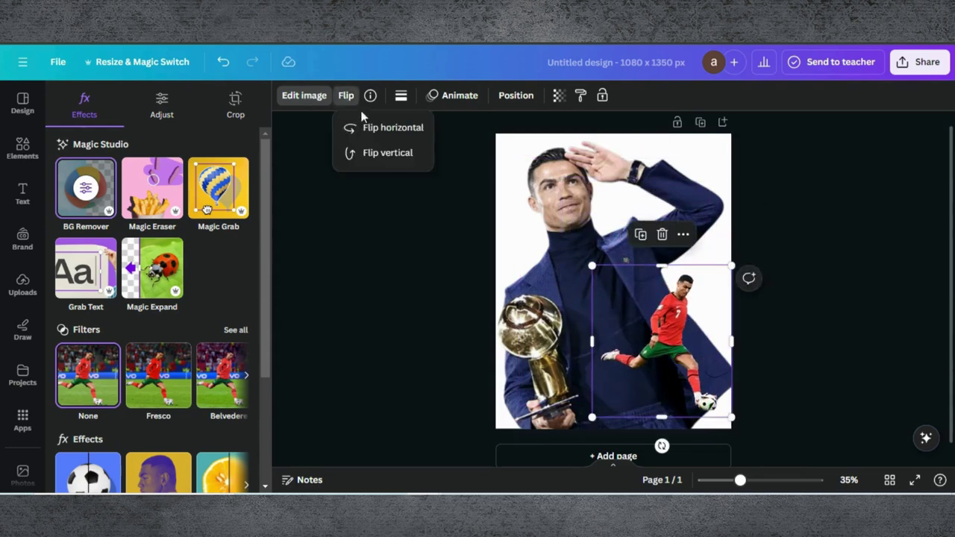
{"action": "left_click", "coordinate": [377, 132]}
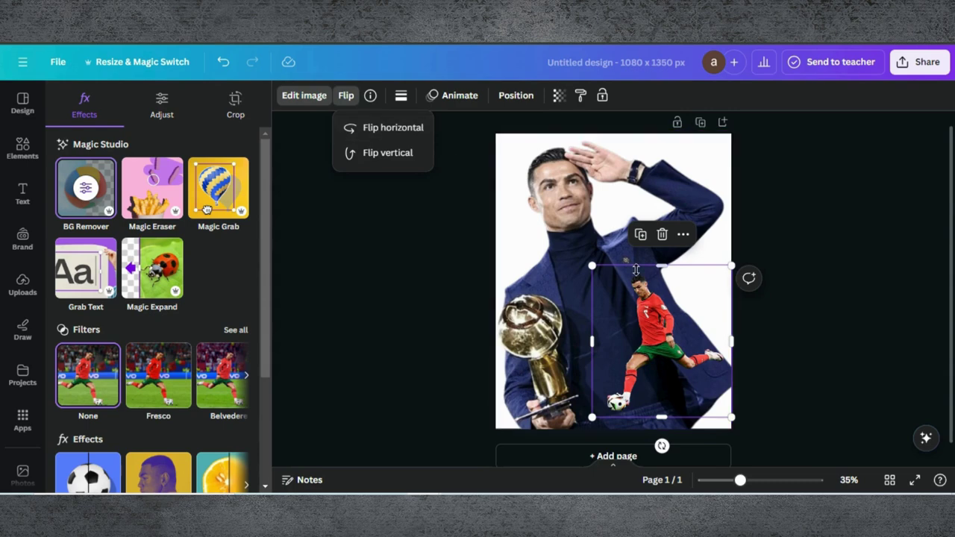
{"action": "left_click_drag", "start_coordinate": [653, 298], "coordinate": [653, 310]}
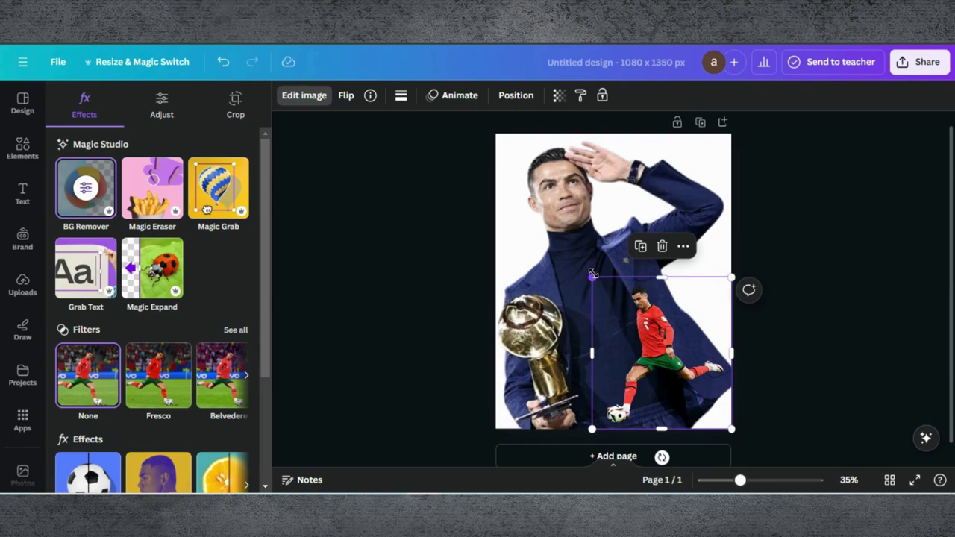
{"action": "left_click_drag", "start_coordinate": [592, 274], "coordinate": [563, 240]}
{"action": "left_click_drag", "start_coordinate": [623, 299], "coordinate": [629, 299]}
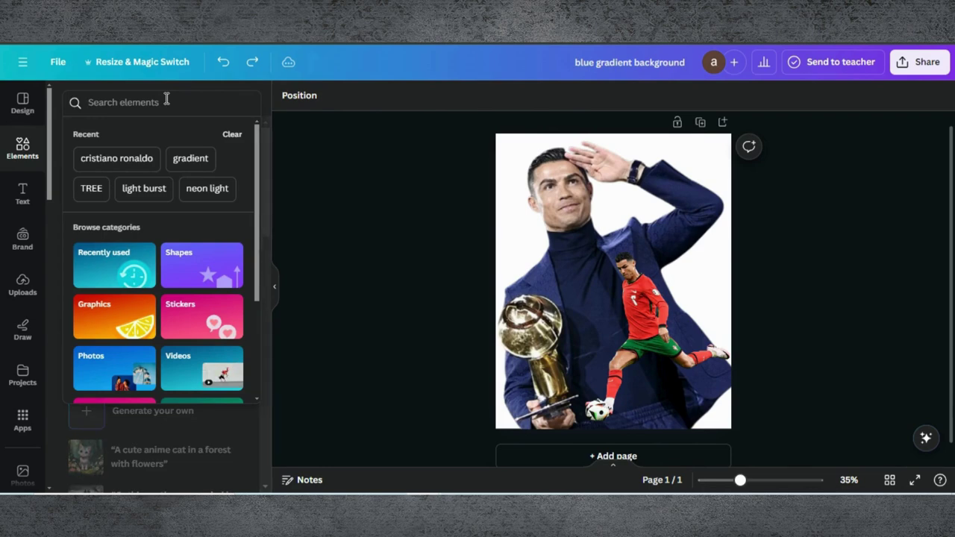
Search the graphics elements for "blue gradient background" and add the purple-to-blue square gradient to the page
{"action": "left_click", "coordinate": [166, 102]}
{"action": "type", "text": "blue gradient background"}
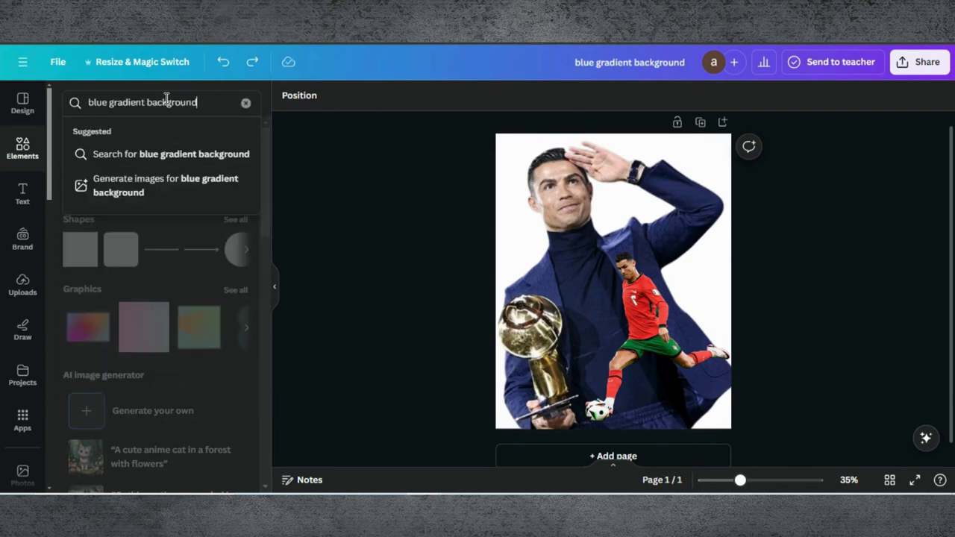
{"action": "key", "text": "Return"}
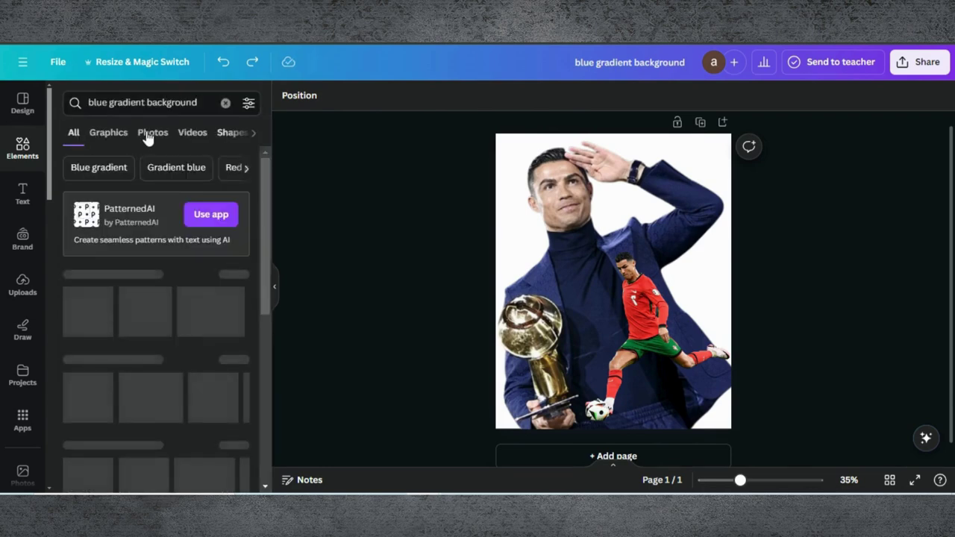
{"action": "left_click", "coordinate": [119, 134]}
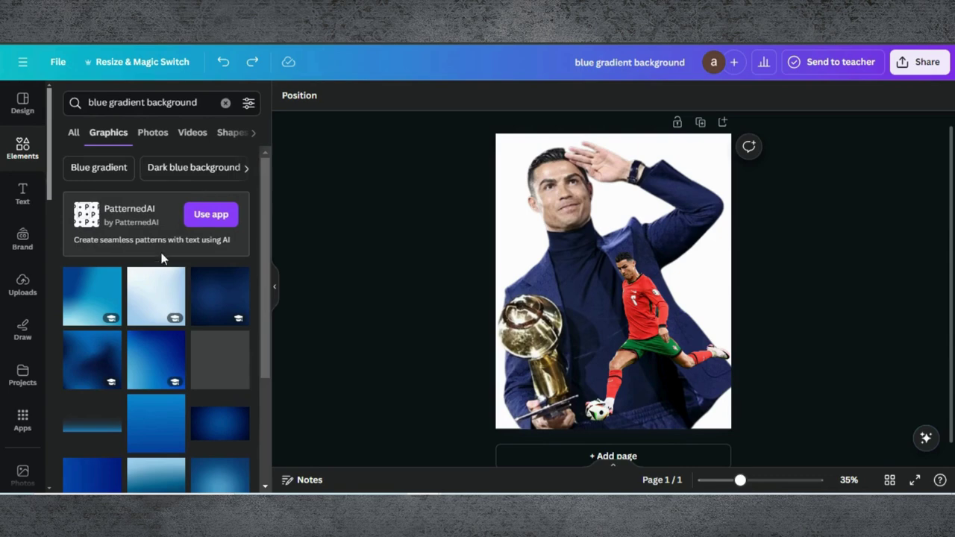
{"action": "scroll", "coordinate": [156, 287], "scroll_direction": "down", "scroll_amount": 6}
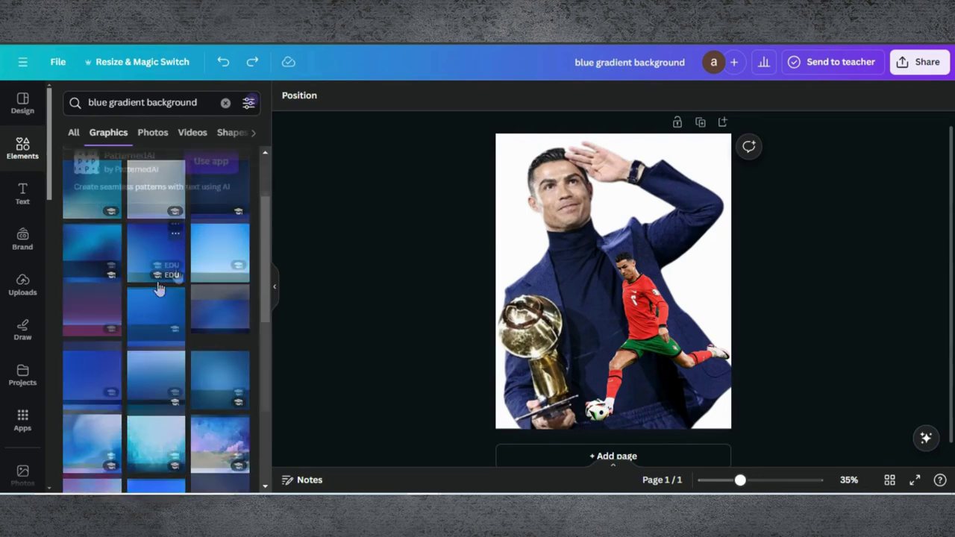
{"action": "left_click", "coordinate": [149, 201]}
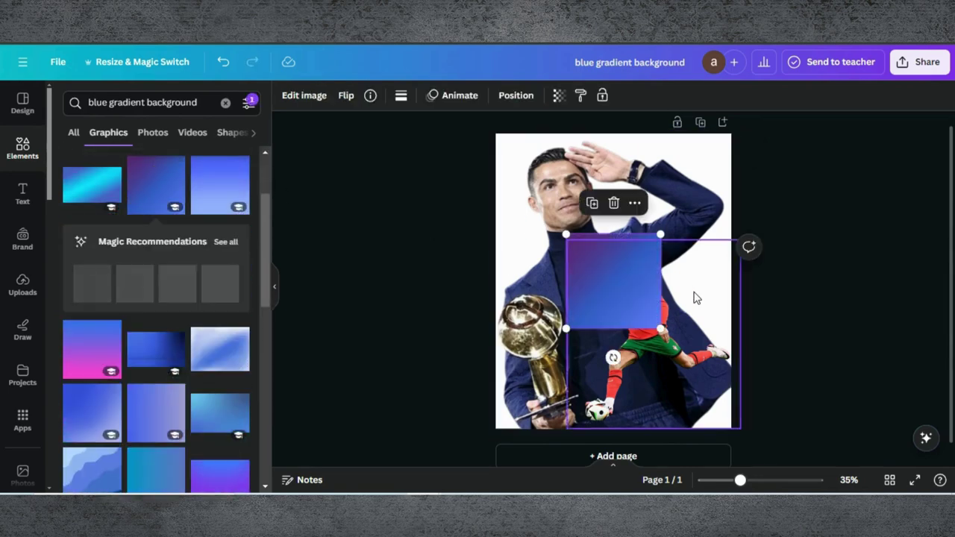
Enlarge the gradient to cover the whole page and move its layer behind both player cutouts
{"action": "left_click_drag", "start_coordinate": [594, 300], "coordinate": [525, 196]}
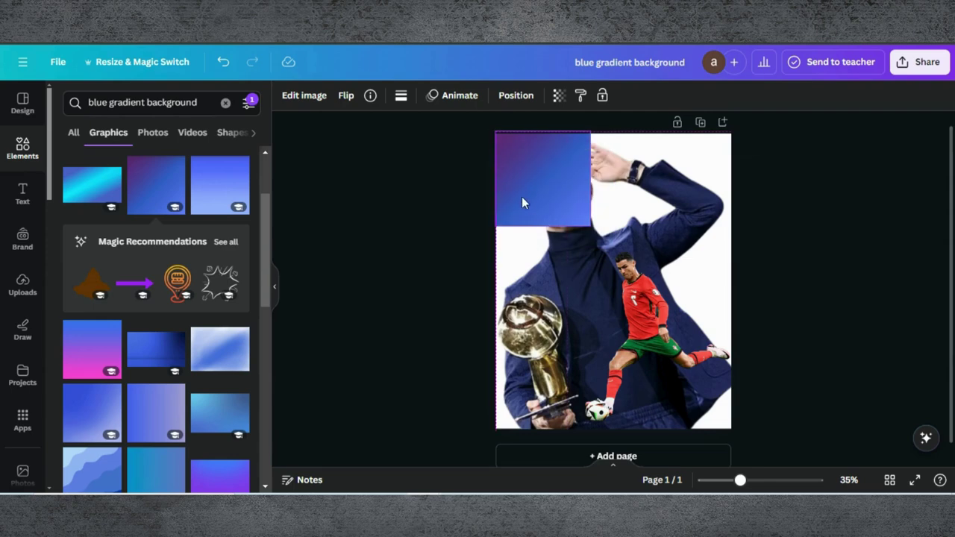
{"action": "left_click_drag", "start_coordinate": [591, 226], "coordinate": [760, 463]}
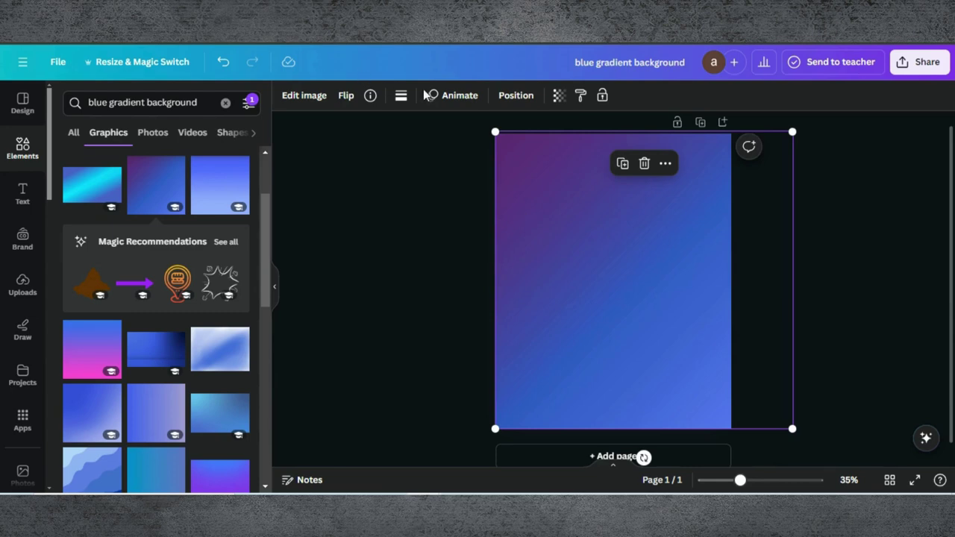
{"action": "left_click", "coordinate": [515, 95]}
{"action": "left_click", "coordinate": [202, 99]}
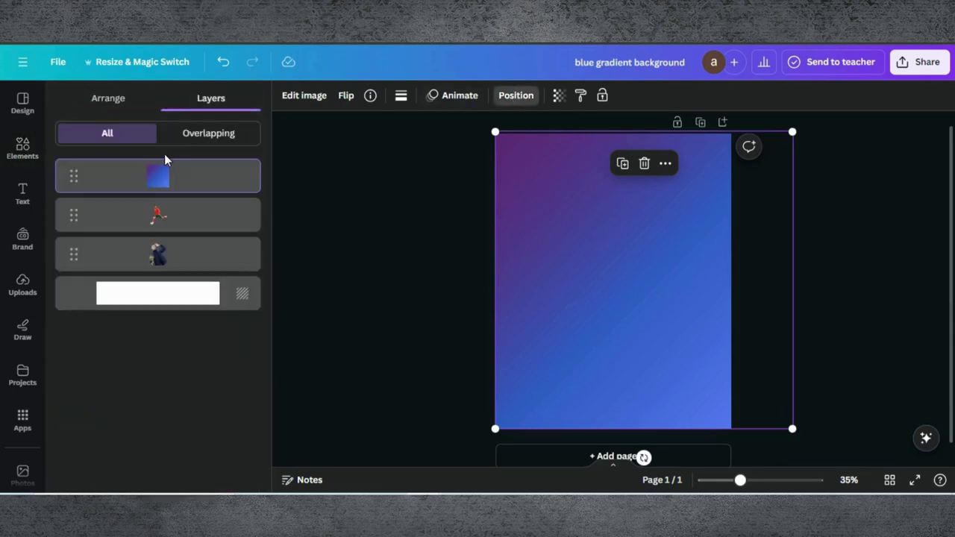
{"action": "left_click_drag", "start_coordinate": [154, 241], "coordinate": [152, 256]}
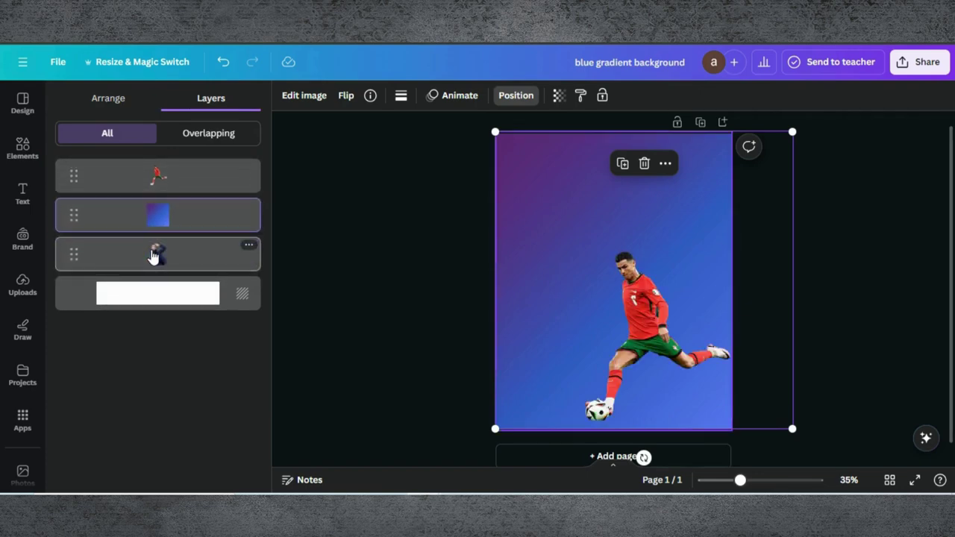
{"action": "left_click_drag", "start_coordinate": [160, 224], "coordinate": [161, 278]}
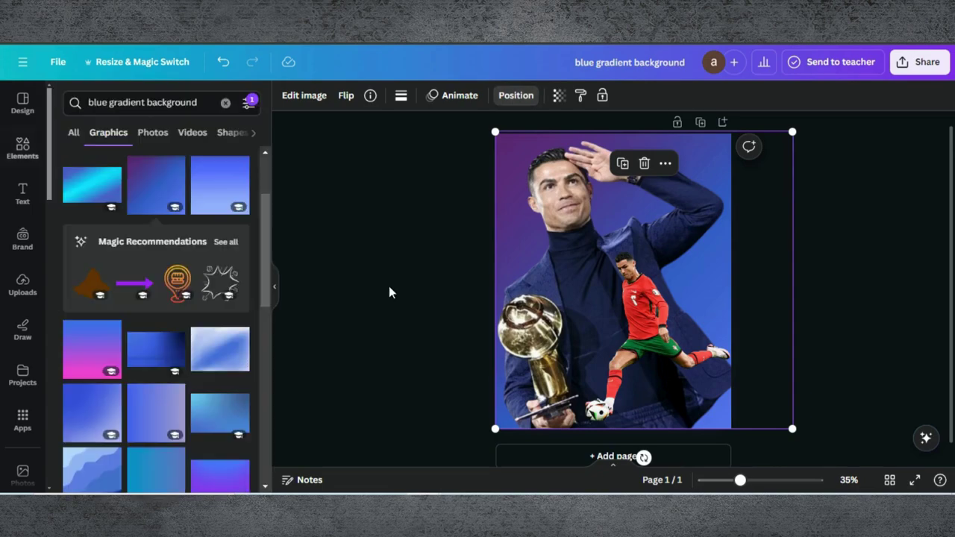
Search the graphics elements for "blue glowy gradient"
{"action": "left_click", "coordinate": [390, 292]}
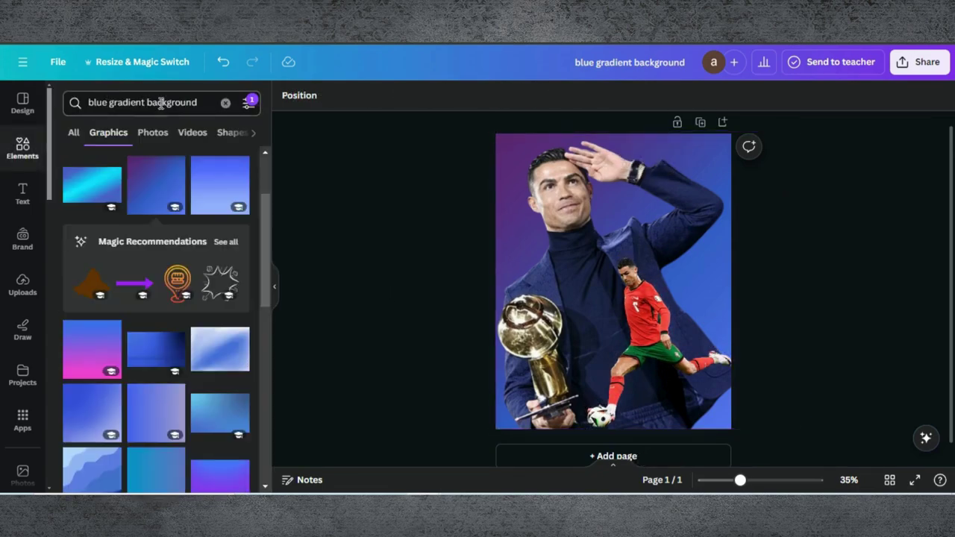
{"action": "left_click", "coordinate": [198, 103]}
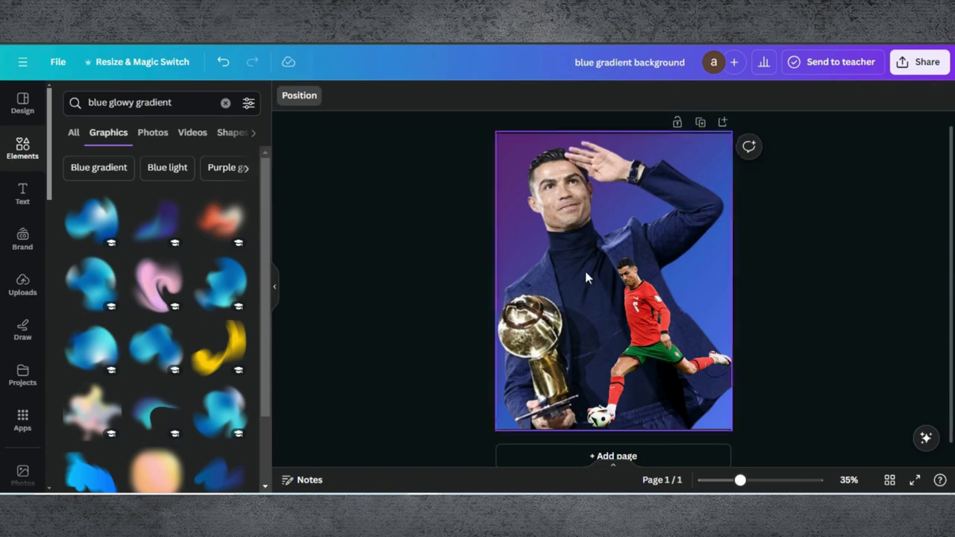
Flip the large suited portrait horizontally and move the red-shirted footballer to the page's lower left
{"action": "left_click", "coordinate": [541, 217]}
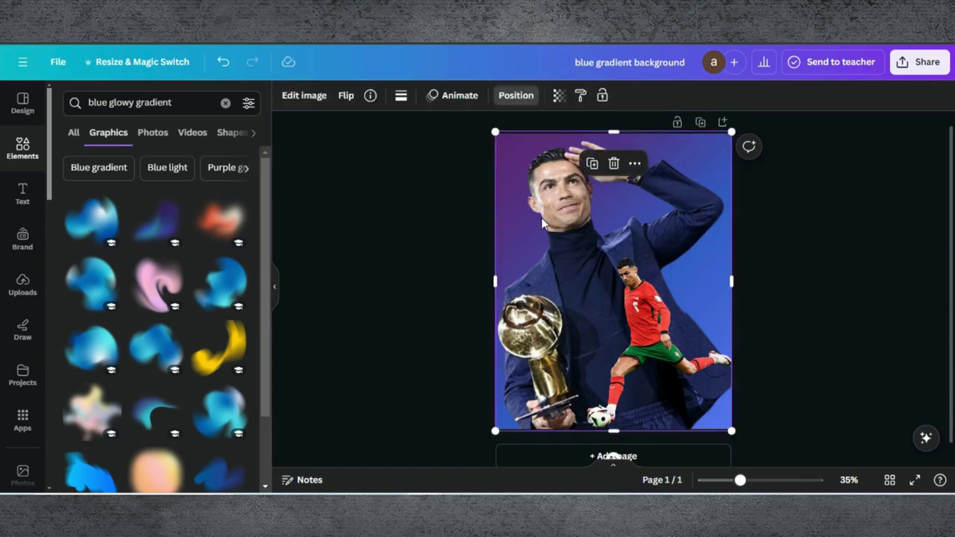
{"action": "left_click", "coordinate": [347, 100]}
{"action": "left_click", "coordinate": [360, 125]}
{"action": "left_click", "coordinate": [646, 315]}
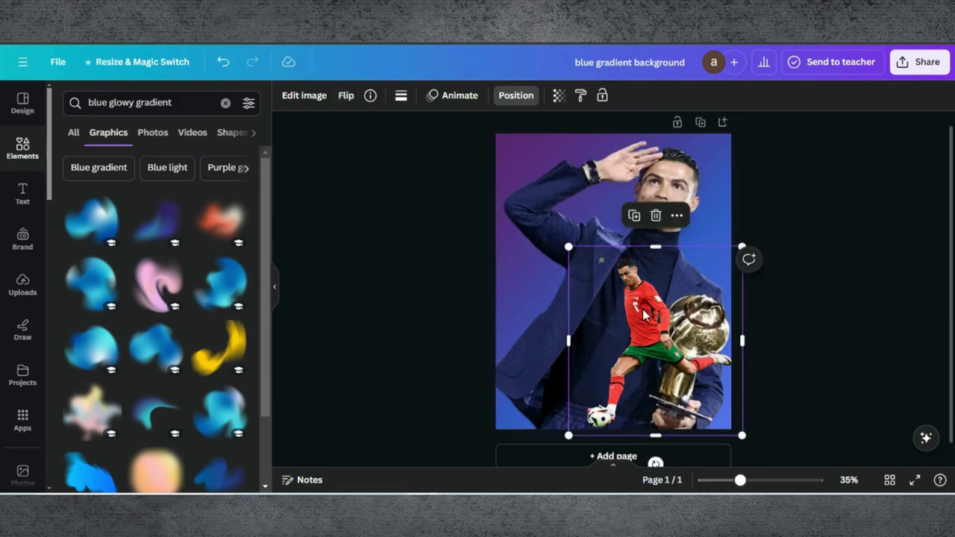
{"action": "left_click_drag", "start_coordinate": [645, 315], "coordinate": [561, 308]}
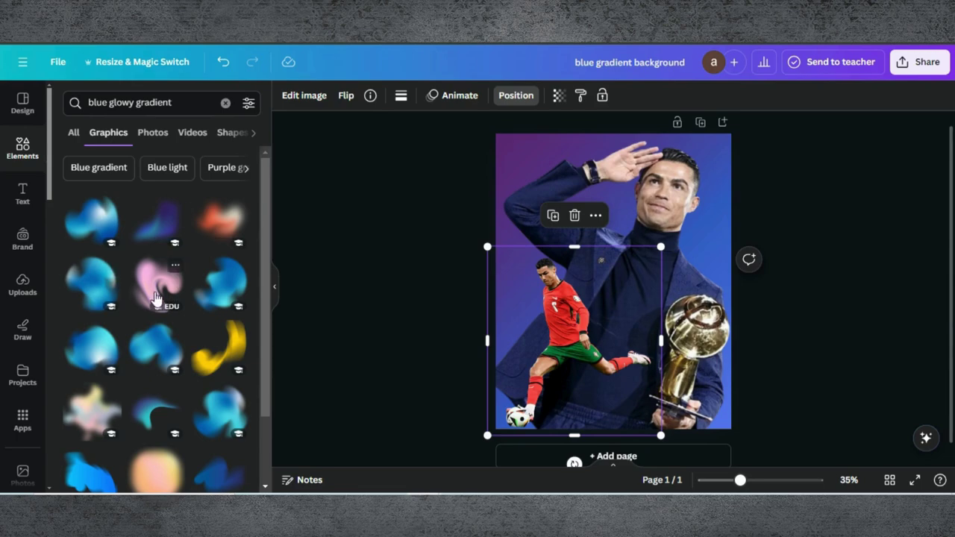
Add the first blue-and-white glowy gradient, then rotate and enlarge it over the page's lower-left area
{"action": "scroll", "coordinate": [159, 299], "scroll_direction": "down", "scroll_amount": 2}
{"action": "scroll", "coordinate": [157, 298], "scroll_direction": "up", "scroll_amount": 3}
{"action": "left_click", "coordinate": [91, 220]}
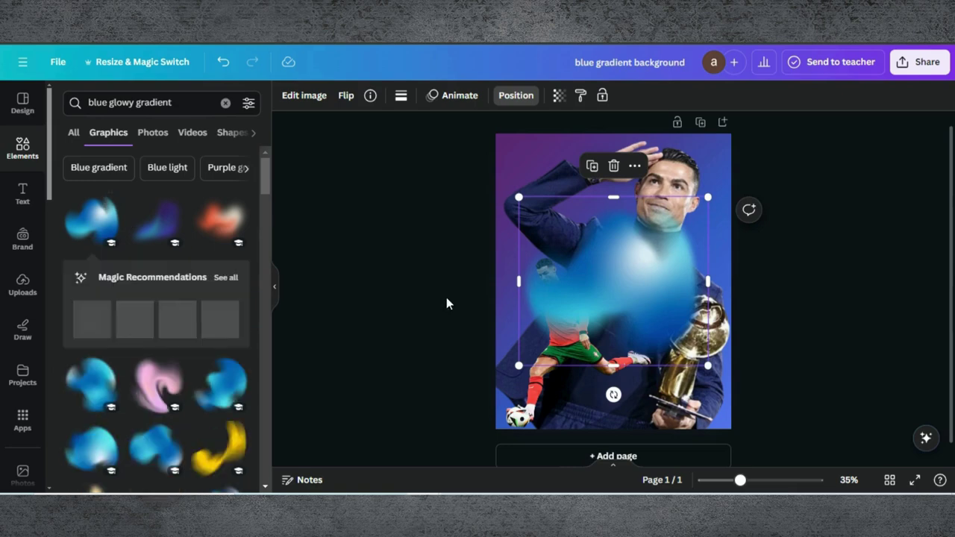
{"action": "left_click_drag", "start_coordinate": [628, 283], "coordinate": [546, 400]}
{"action": "left_click_drag", "start_coordinate": [434, 315], "coordinate": [428, 260]}
{"action": "left_click_drag", "start_coordinate": [539, 333], "coordinate": [503, 382]}
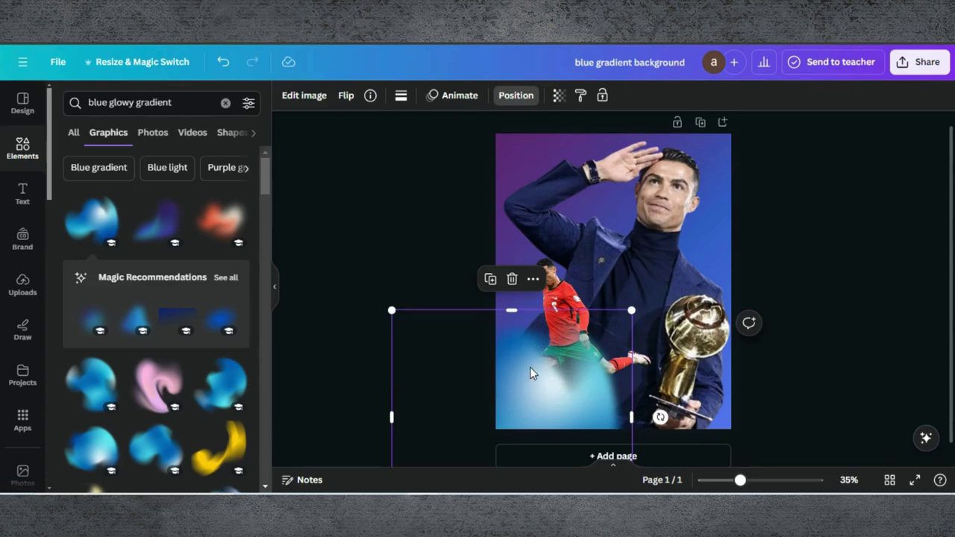
{"action": "left_click_drag", "start_coordinate": [632, 308], "coordinate": [651, 293]}
{"action": "left_click_drag", "start_coordinate": [575, 346], "coordinate": [594, 330]}
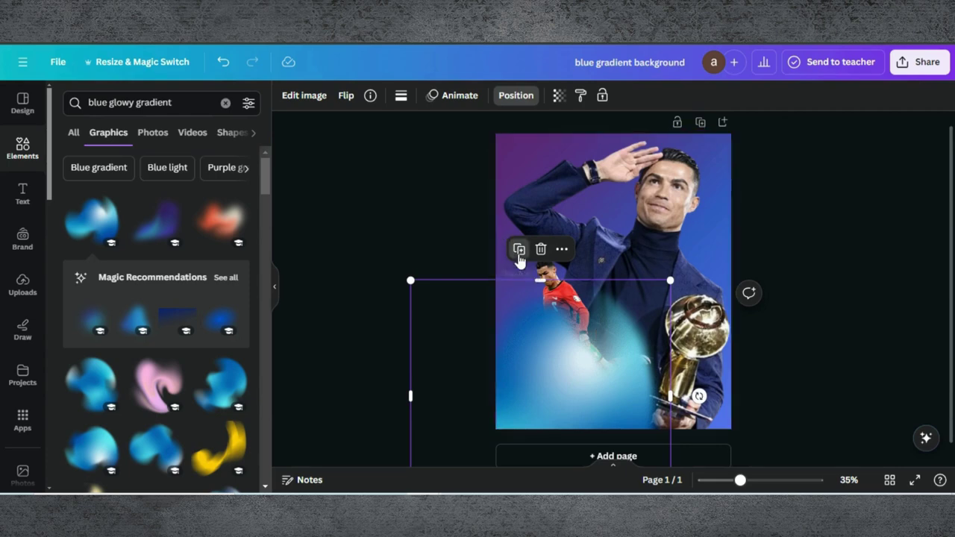
Place a rotated duplicate of the blue glow at the page's lower right and bring the footballer layer in front of both glows
{"action": "left_click", "coordinate": [519, 249]}
{"action": "left_click_drag", "start_coordinate": [681, 395], "coordinate": [721, 456]}
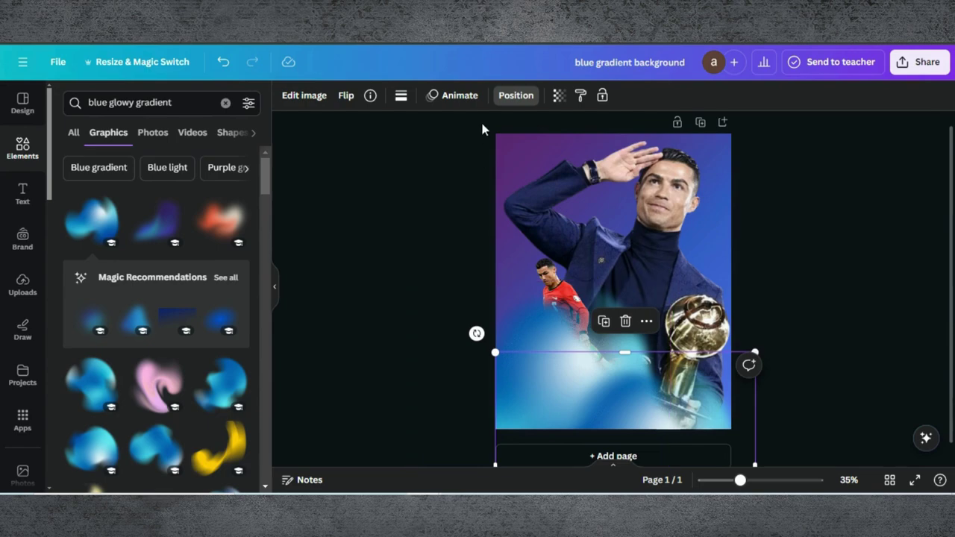
{"action": "left_click", "coordinate": [516, 96]}
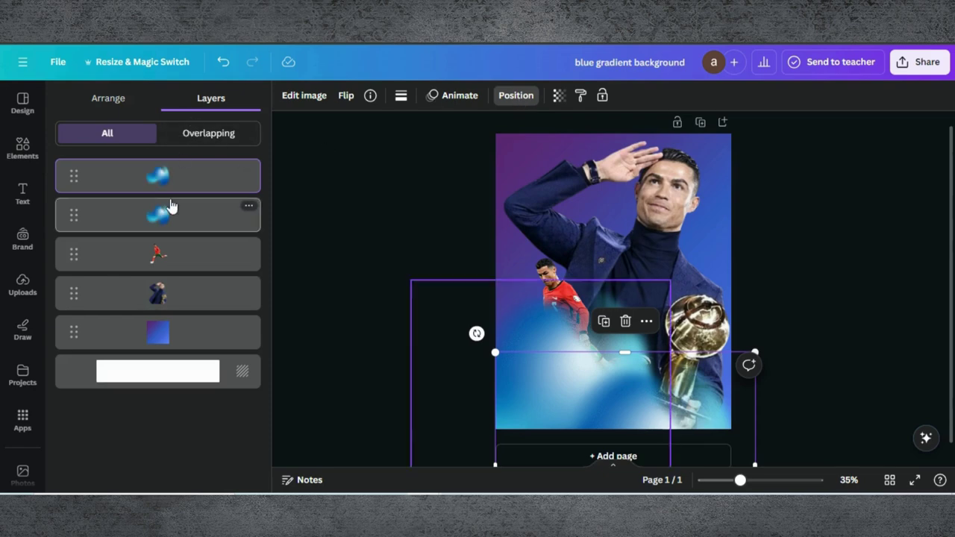
{"action": "left_click_drag", "start_coordinate": [156, 256], "coordinate": [156, 174]}
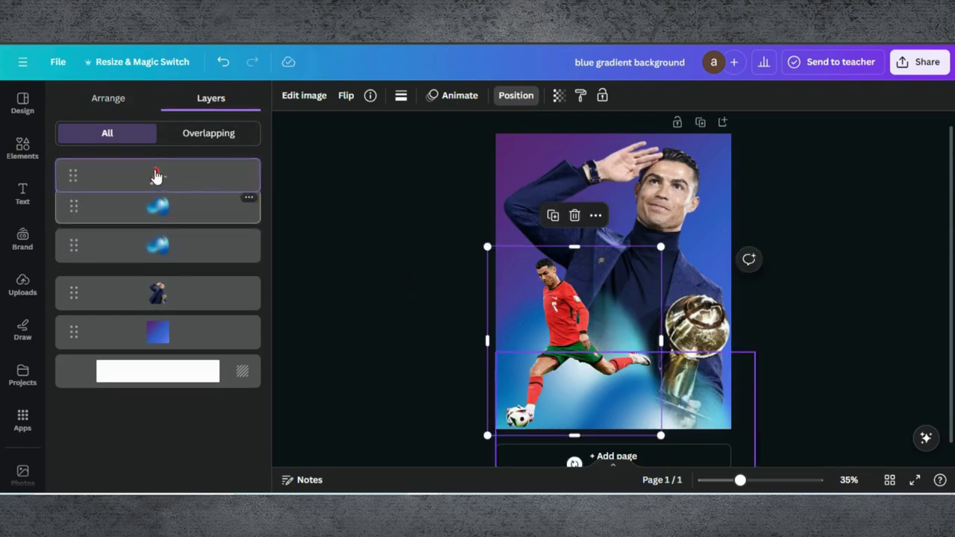
Set the transparency of the blue glow at the page's lower left to about 78
{"action": "left_click", "coordinate": [377, 197]}
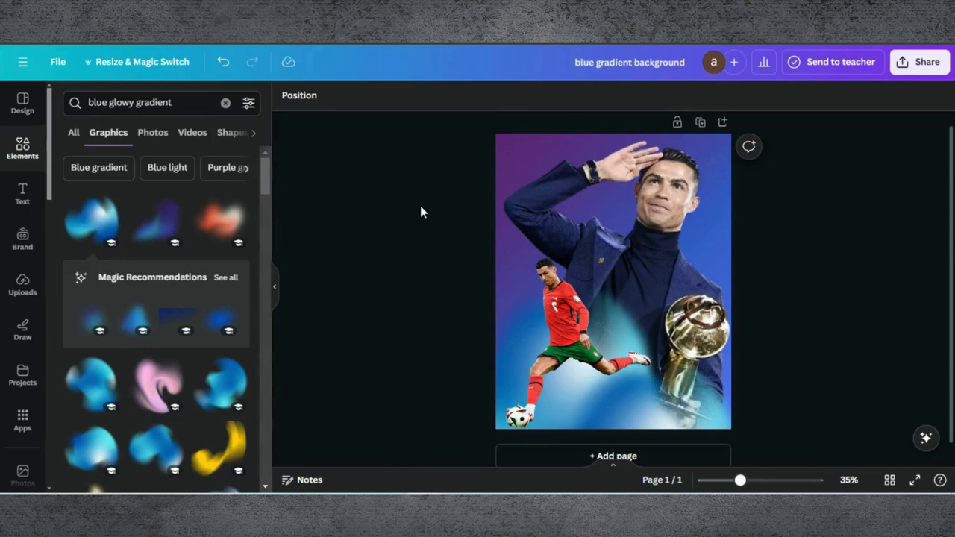
{"action": "left_click", "coordinate": [574, 408]}
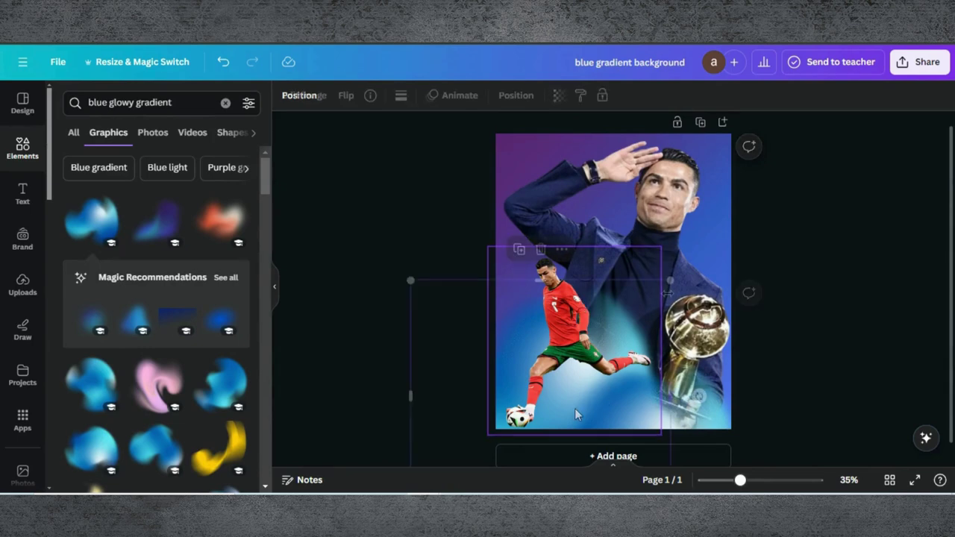
{"action": "left_click", "coordinate": [558, 96]}
{"action": "mouse_move", "coordinate": [518, 146]}
{"action": "left_mouse_down"}
{"action": "mouse_move", "coordinate": [486, 147]}
{"action": "mouse_move", "coordinate": [505, 150]}
{"action": "left_mouse_up"}
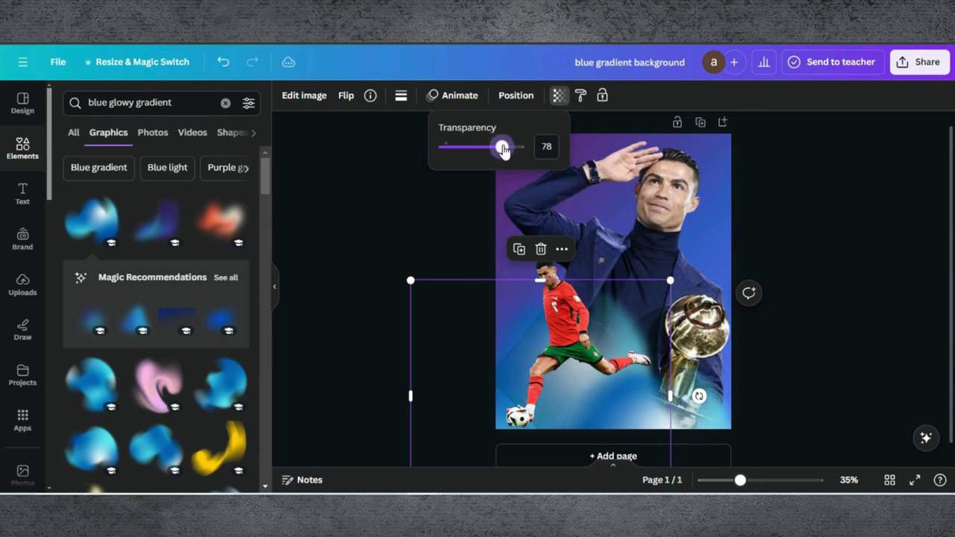
{"action": "left_click", "coordinate": [389, 170]}
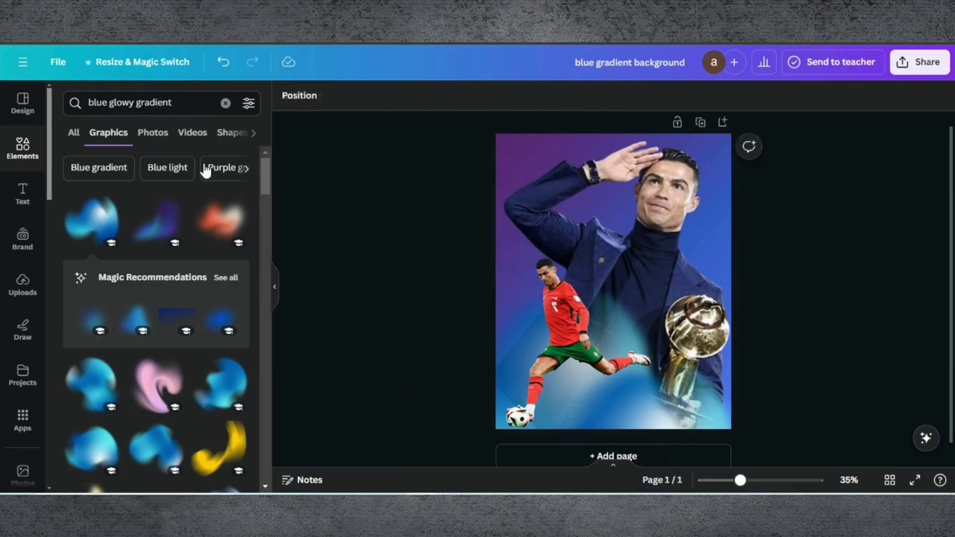
Search the graphics for "black gradient" and add the square one that is darkest in its lower-left corner
{"action": "left_click_drag", "start_coordinate": [127, 102], "coordinate": [25, 100]}
{"action": "type", "text": "black"}
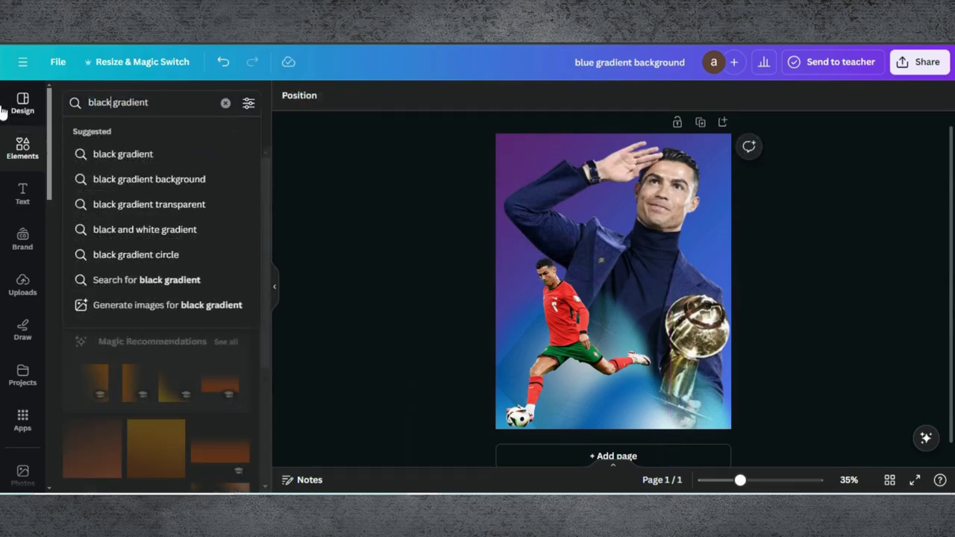
{"action": "key", "text": "Return"}
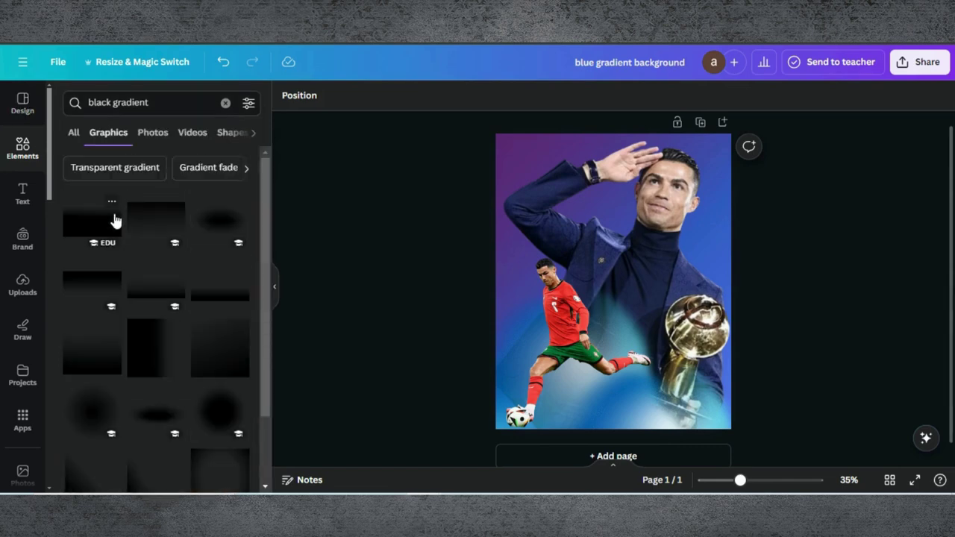
{"action": "scroll", "coordinate": [152, 342], "scroll_direction": "down", "scroll_amount": 8}
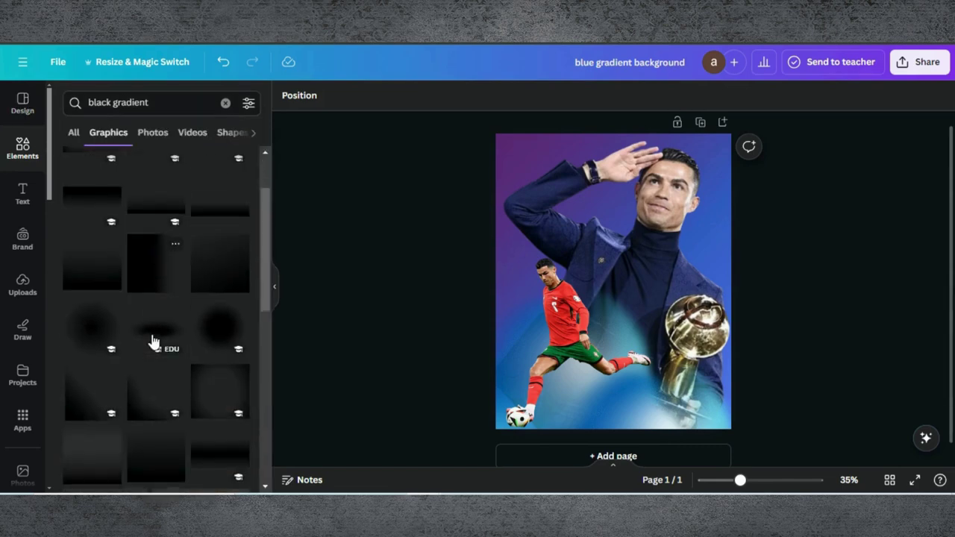
{"action": "left_click", "coordinate": [144, 244]}
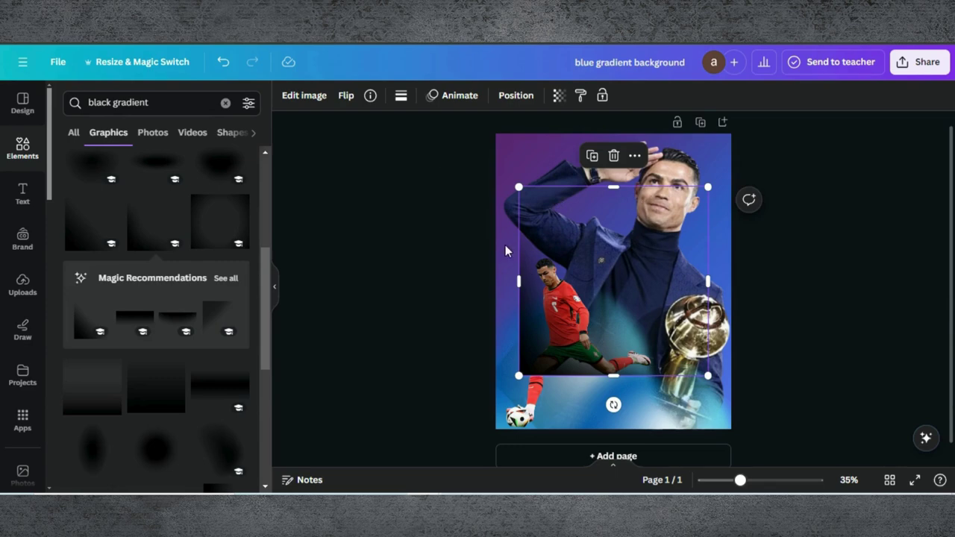
Flip the black corner gradient both horizontally and vertically so its dark corner faces the upper right
{"action": "left_click", "coordinate": [347, 97]}
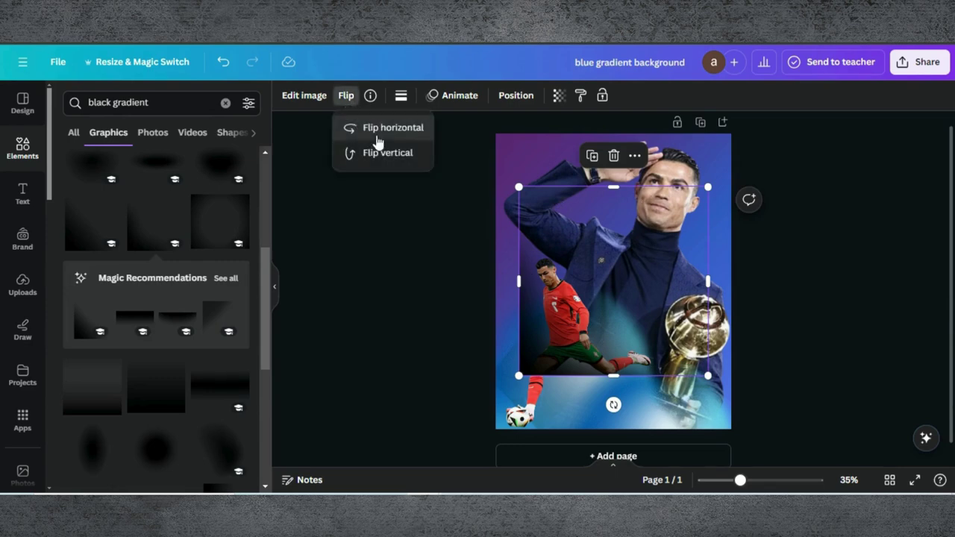
{"action": "left_click", "coordinate": [377, 139]}
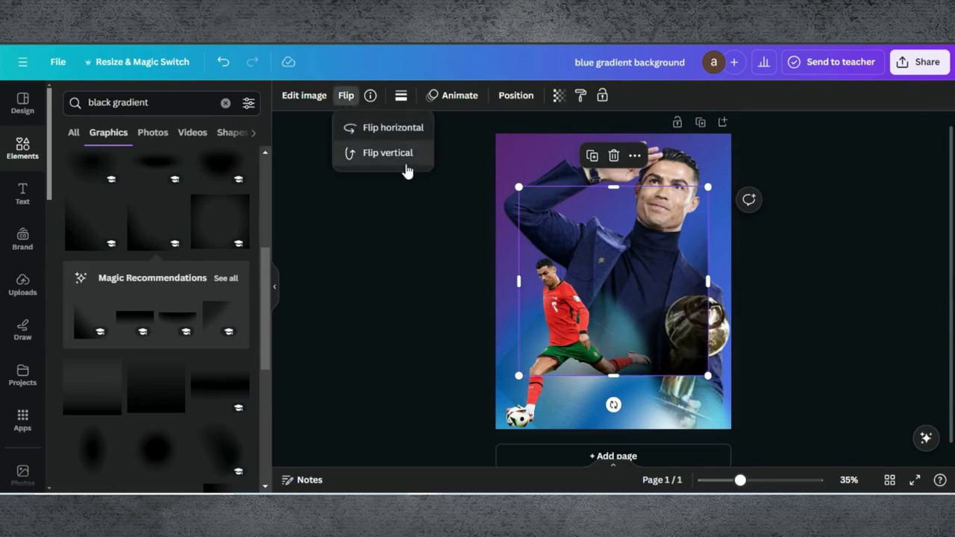
{"action": "left_click", "coordinate": [372, 153]}
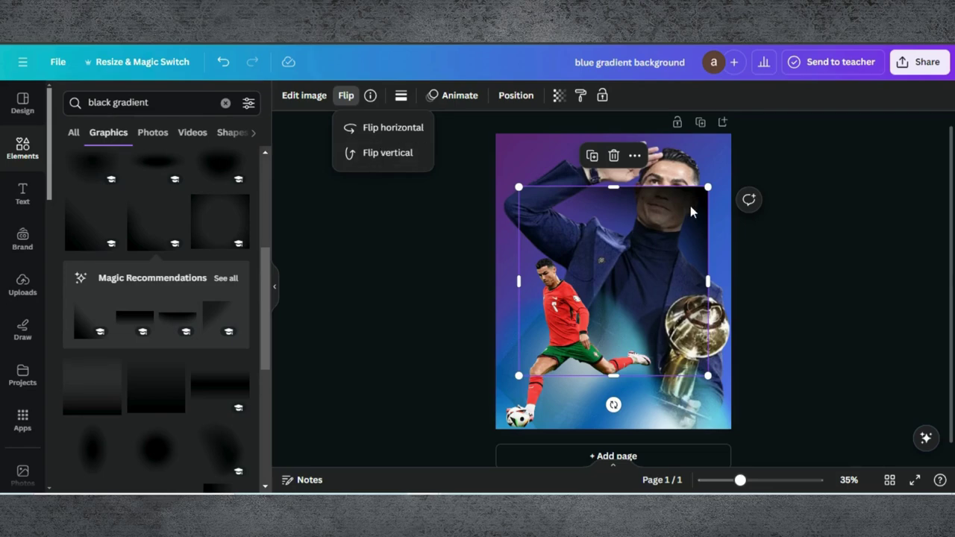
Align the black gradient to the page's upper-right corner, enlarge it over the whole page, and place its layer behind the suited portrait
{"action": "left_click_drag", "start_coordinate": [694, 213], "coordinate": [703, 150]}
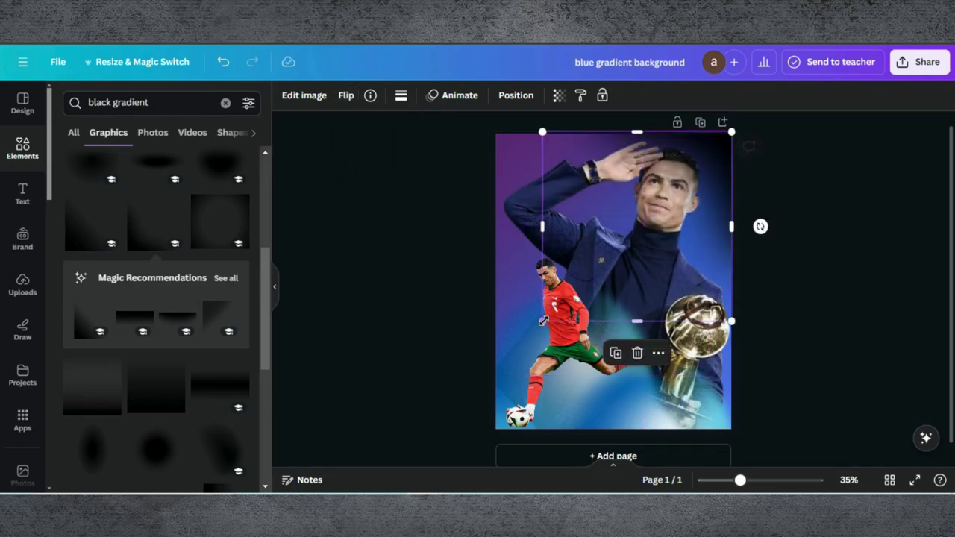
{"action": "left_click_drag", "start_coordinate": [542, 321], "coordinate": [375, 420]}
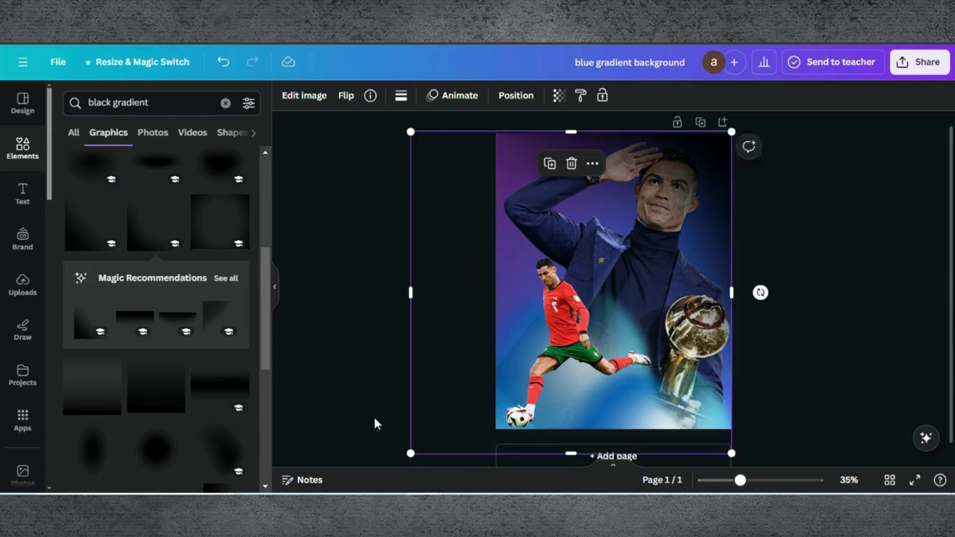
{"action": "left_click", "coordinate": [515, 95]}
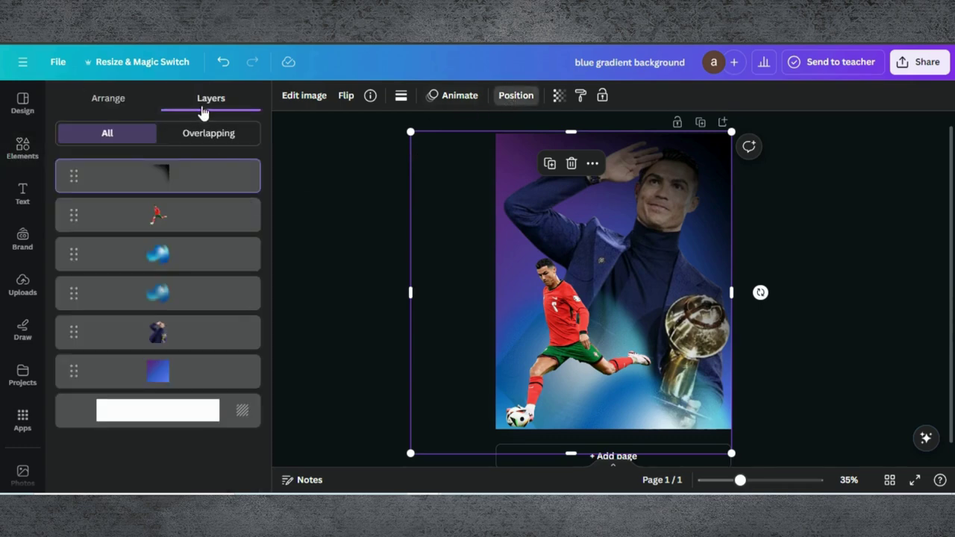
{"action": "left_click_drag", "start_coordinate": [161, 188], "coordinate": [166, 362]}
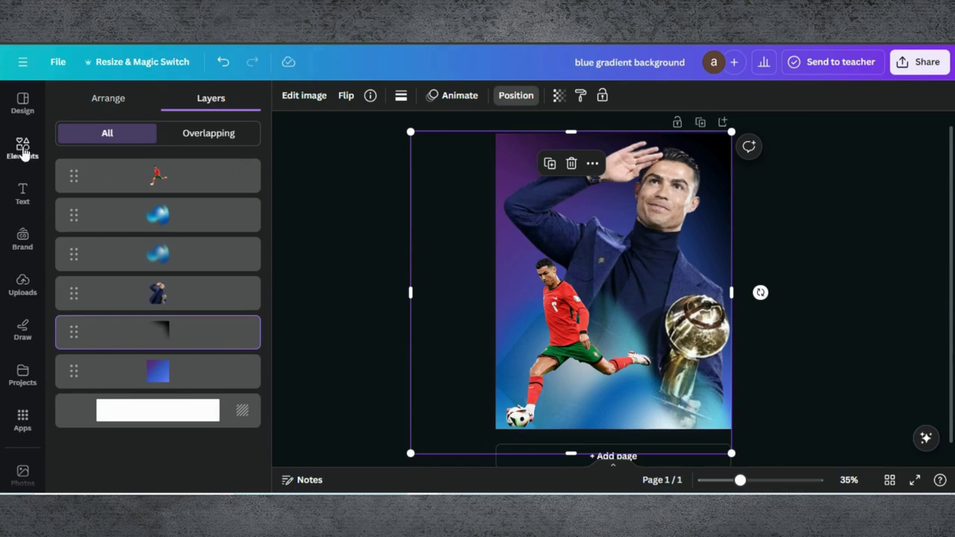
Search the elements for "black gradient" again and restrict the results to graphics
{"action": "left_click", "coordinate": [22, 149]}
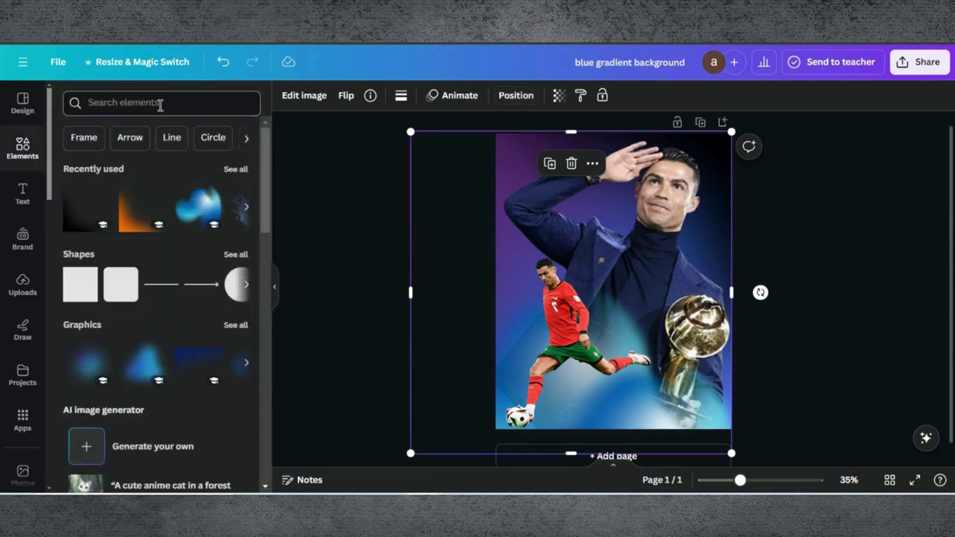
{"action": "left_click", "coordinate": [160, 105]}
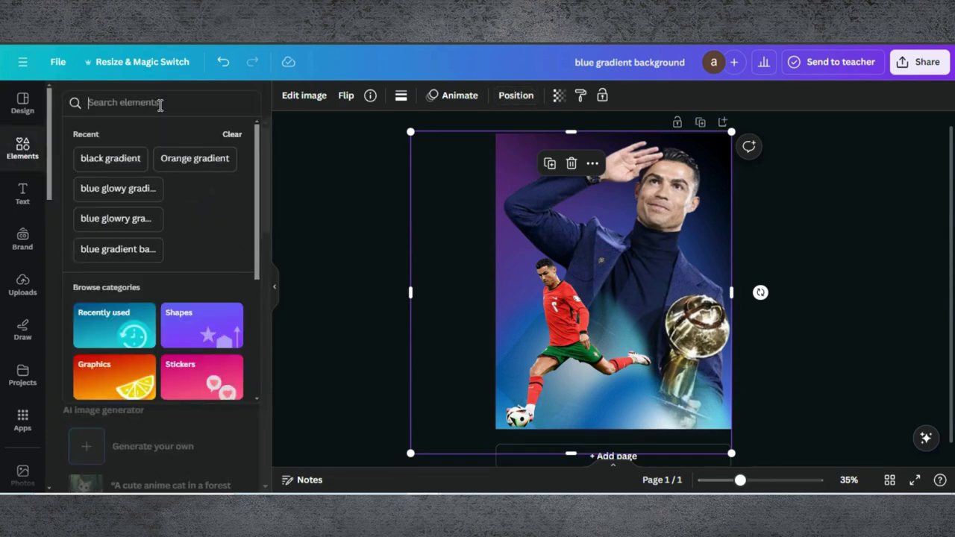
{"action": "left_click", "coordinate": [110, 158]}
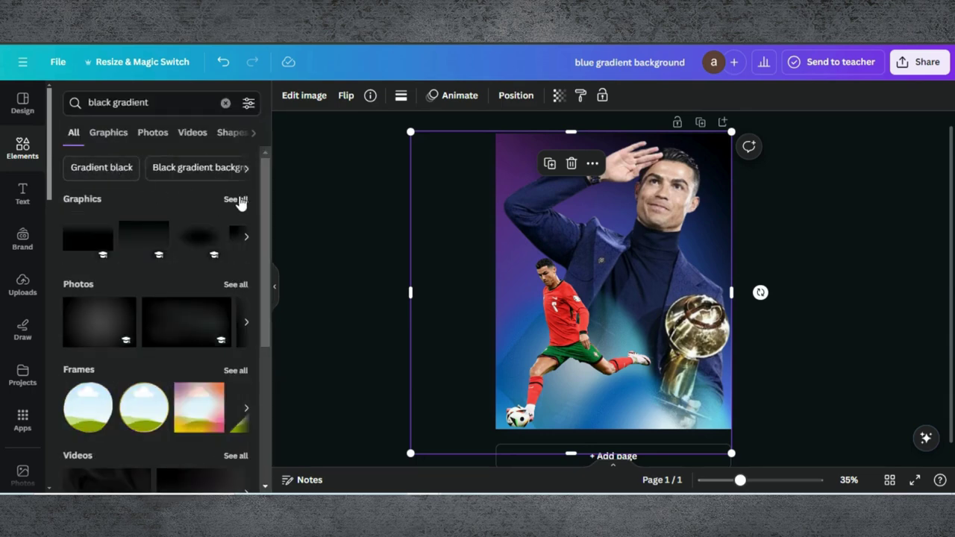
{"action": "left_click", "coordinate": [122, 132]}
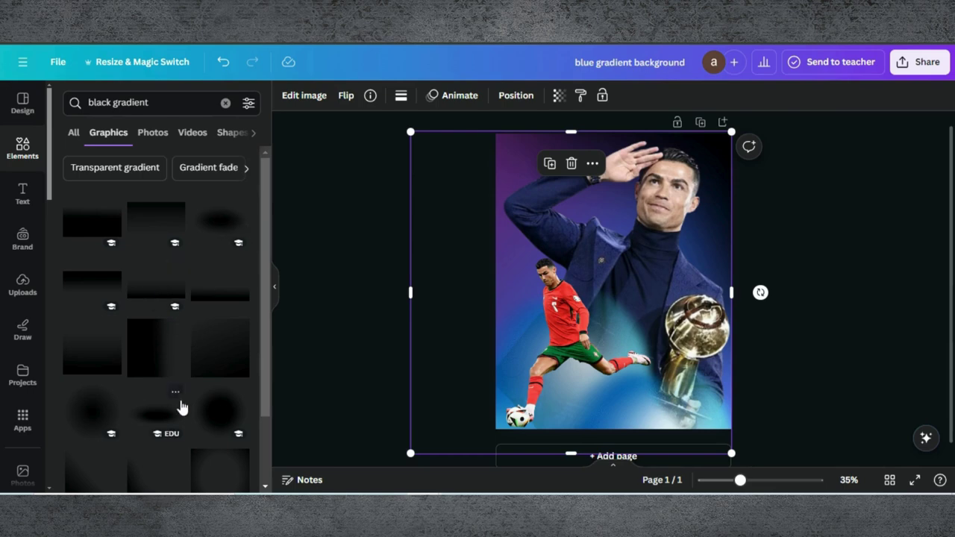
Add the round soft black gradient over the page's upper-right corner and enlarge it across the suited man's head and shoulder
{"action": "left_click_drag", "start_coordinate": [88, 413], "coordinate": [712, 177]}
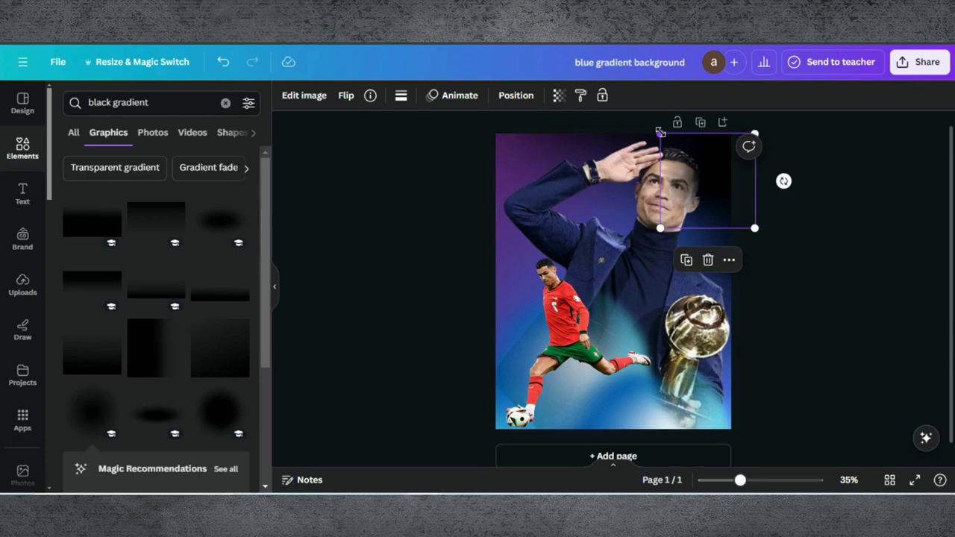
{"action": "left_click_drag", "start_coordinate": [660, 133], "coordinate": [643, 117]}
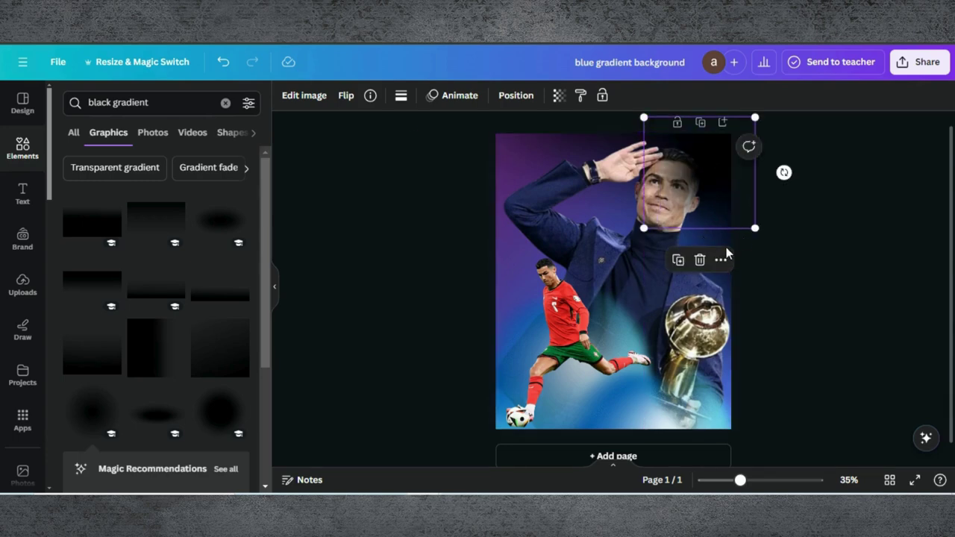
{"action": "left_click_drag", "start_coordinate": [758, 229], "coordinate": [819, 293]}
{"action": "left_click_drag", "start_coordinate": [720, 235], "coordinate": [715, 215]}
Duplicate the red-shirted footballer and offset the copy slightly to the right of the original
{"action": "left_click", "coordinate": [567, 269]}
{"action": "left_click", "coordinate": [556, 219]}
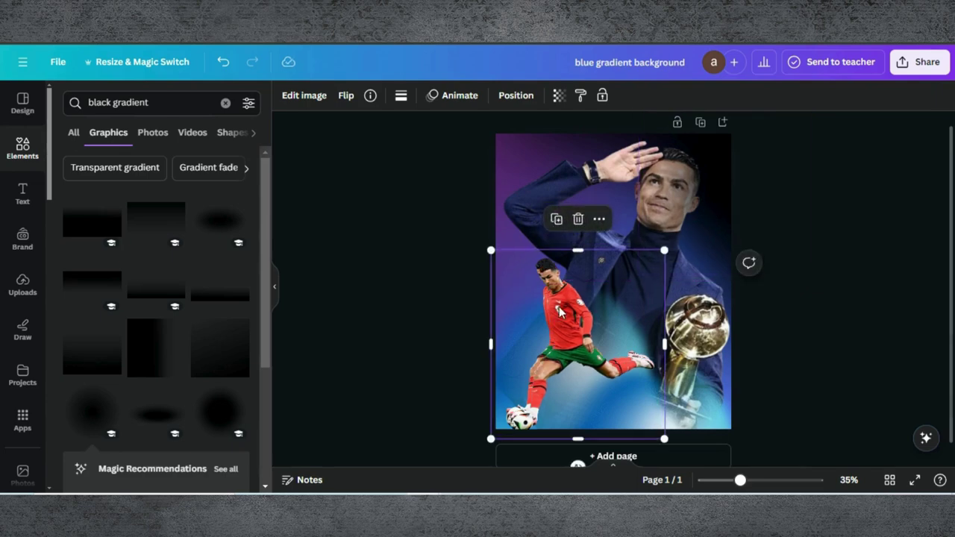
{"action": "left_click_drag", "start_coordinate": [559, 312], "coordinate": [563, 300]}
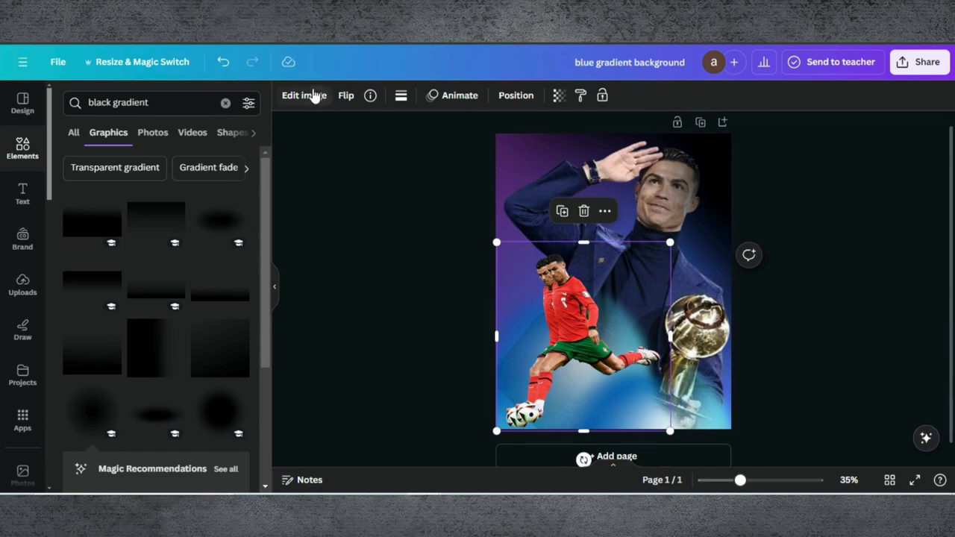
Apply the Duotone effect with the Cherry preset to the duplicated footballer
{"action": "left_click", "coordinate": [306, 98]}
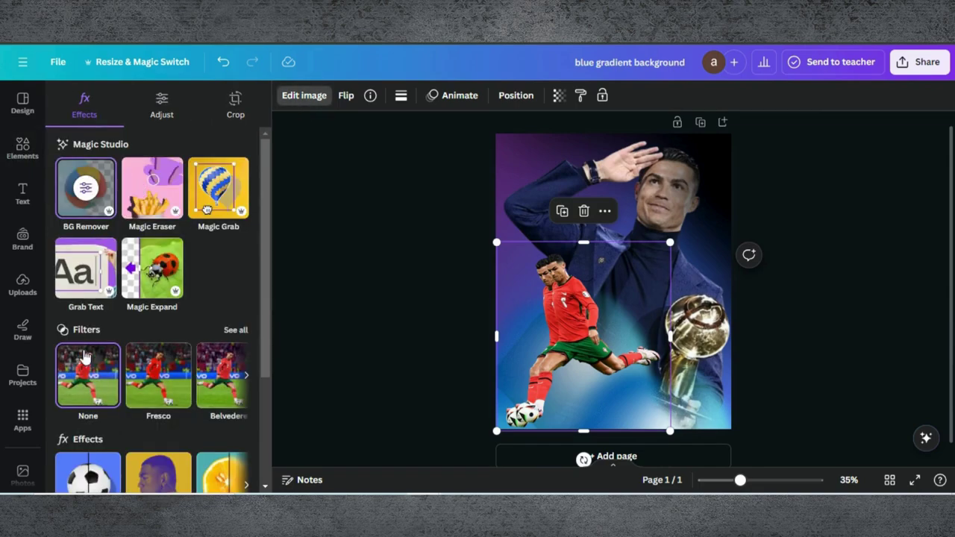
{"action": "scroll", "coordinate": [115, 374], "scroll_direction": "down", "scroll_amount": 2}
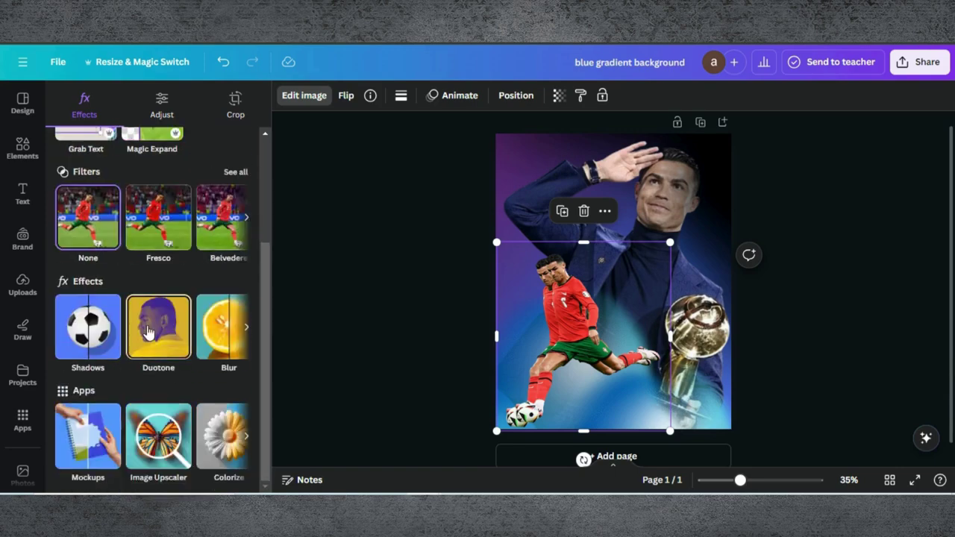
{"action": "left_click", "coordinate": [130, 306]}
{"action": "left_click", "coordinate": [95, 242]}
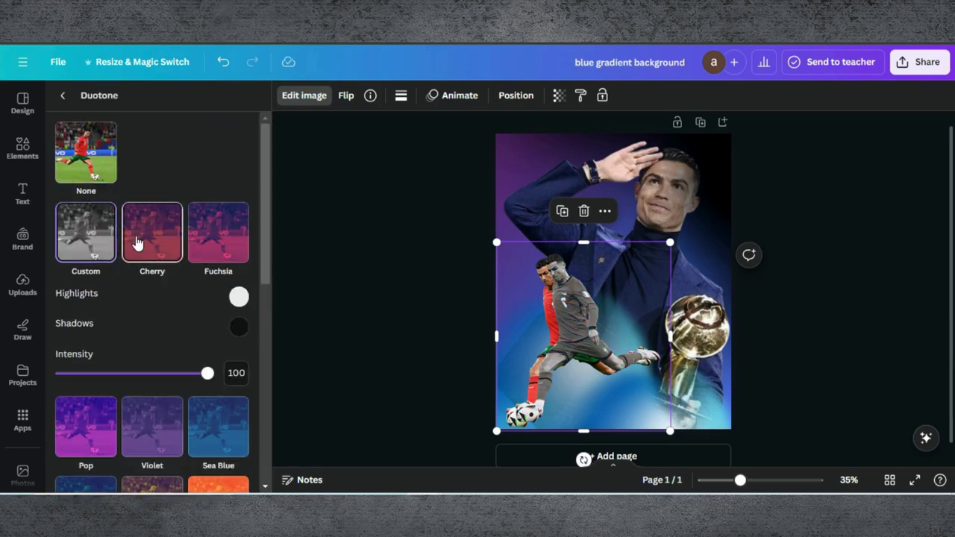
{"action": "left_click", "coordinate": [134, 241]}
Set both the highlights and shadows colours of the footballer copy's duotone to black (#000000)
{"action": "left_click", "coordinate": [238, 297]}
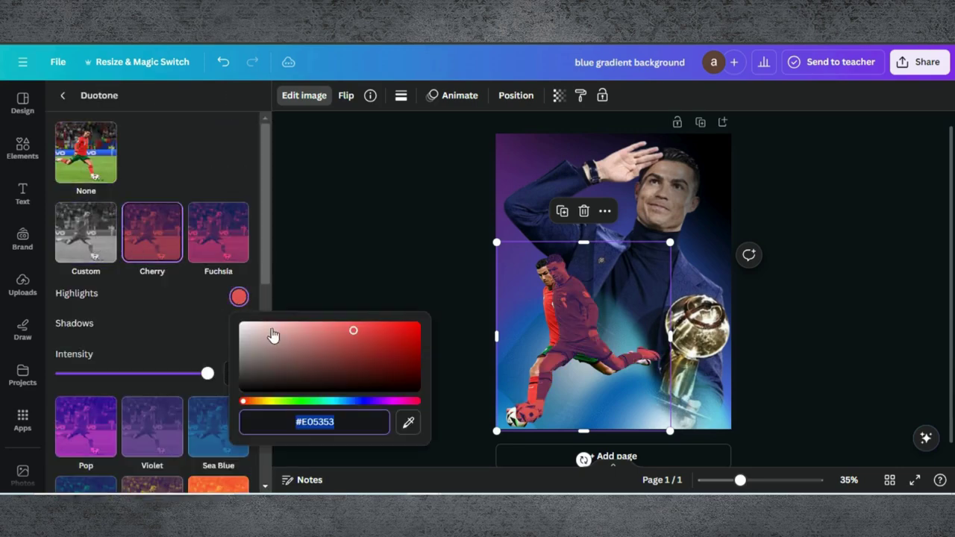
{"action": "left_click", "coordinate": [276, 390]}
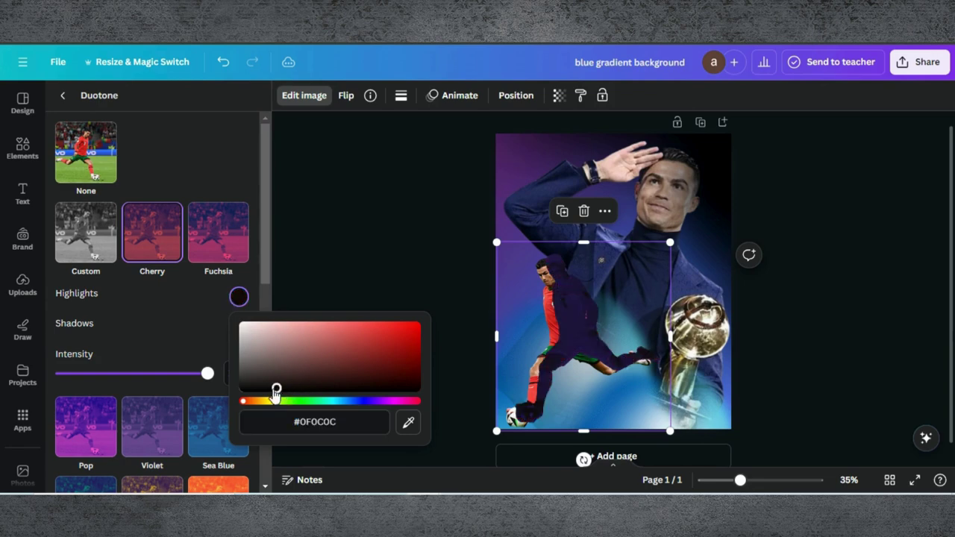
{"action": "left_click_drag", "start_coordinate": [275, 392], "coordinate": [247, 407]}
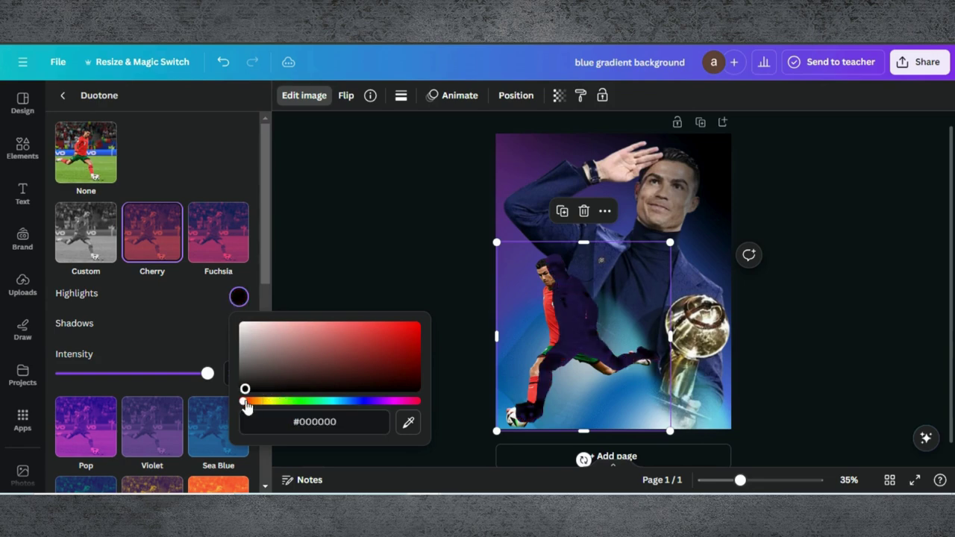
{"action": "left_click", "coordinate": [216, 345]}
{"action": "left_click", "coordinate": [238, 328]}
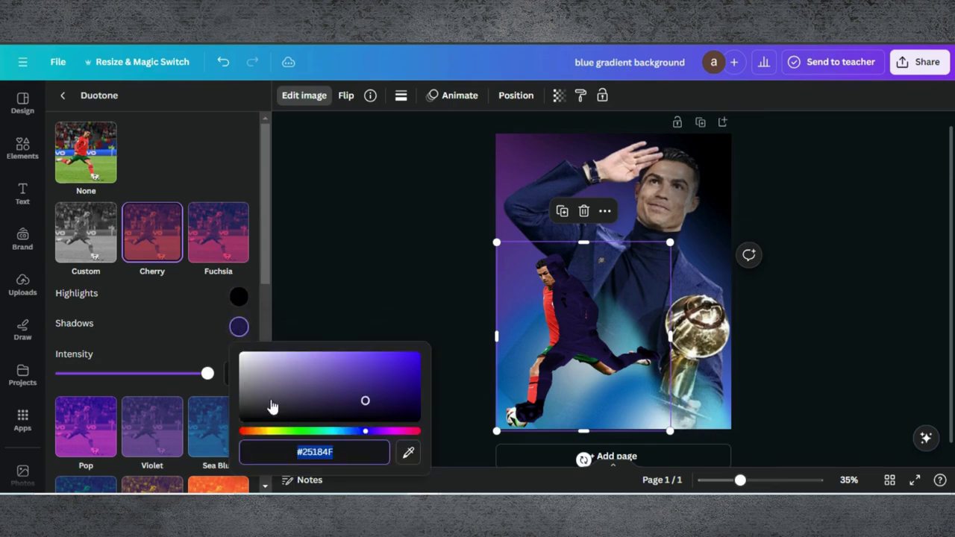
{"action": "left_click_drag", "start_coordinate": [273, 423], "coordinate": [234, 420]}
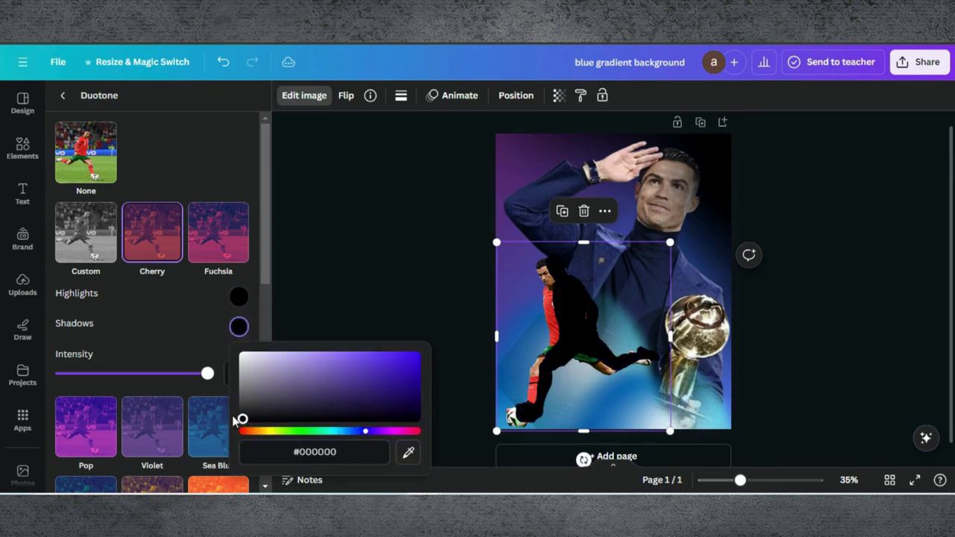
{"action": "left_click", "coordinate": [202, 323]}
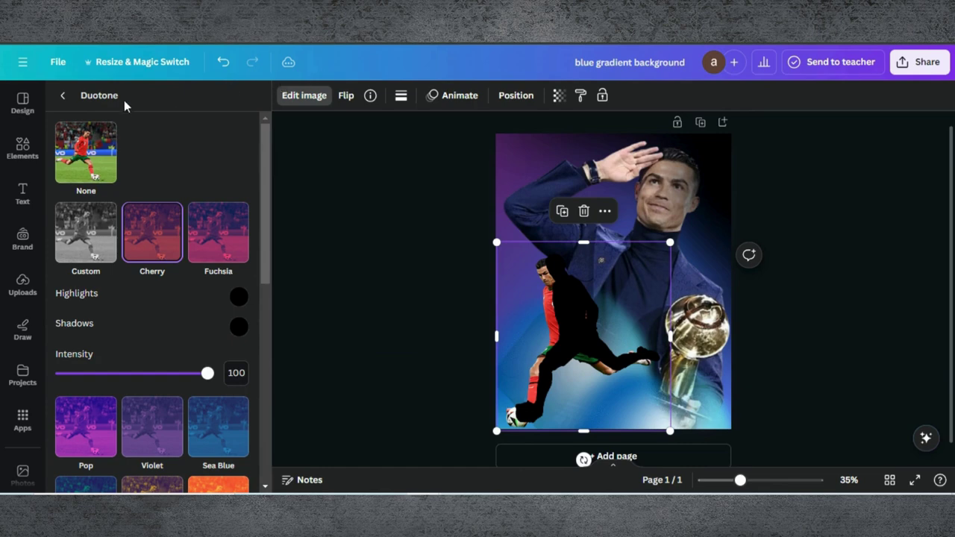
Apply a whole-image blur with intensity 74 to the black footballer silhouette
{"action": "left_click", "coordinate": [62, 95]}
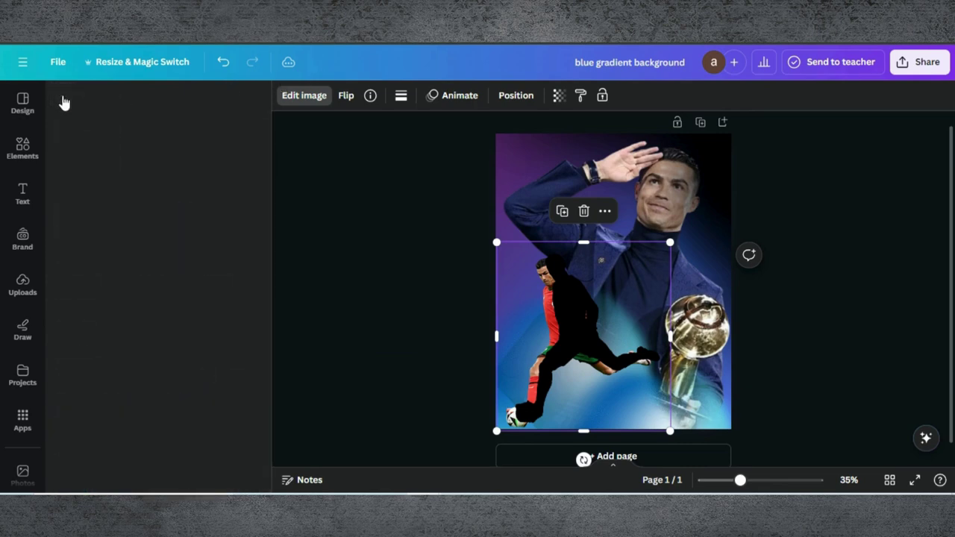
{"action": "left_click", "coordinate": [213, 343]}
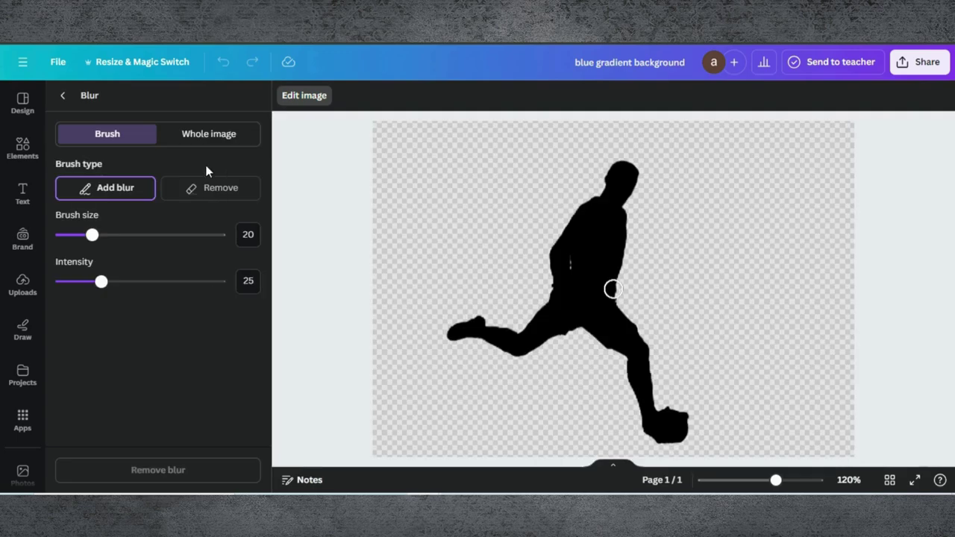
{"action": "left_click", "coordinate": [207, 140]}
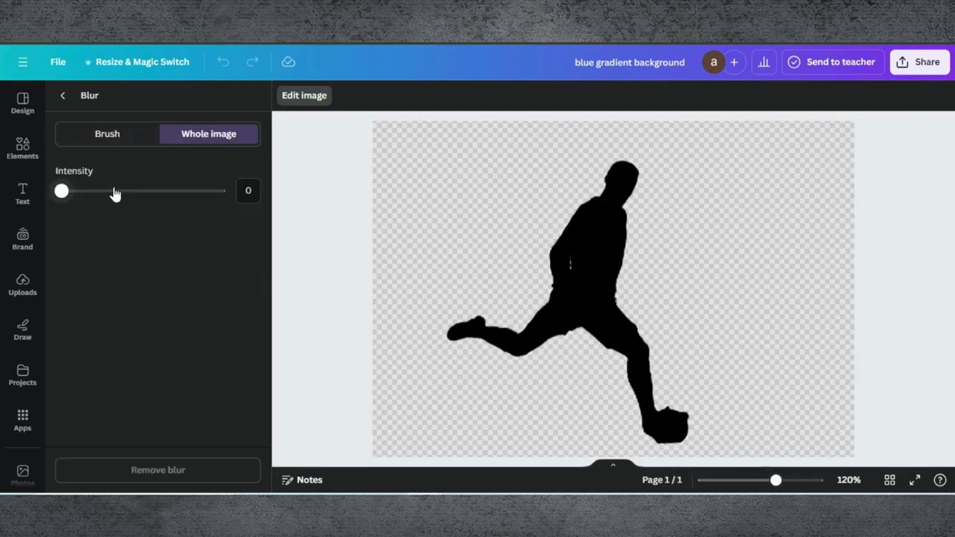
{"action": "left_click_drag", "start_coordinate": [115, 194], "coordinate": [179, 194]}
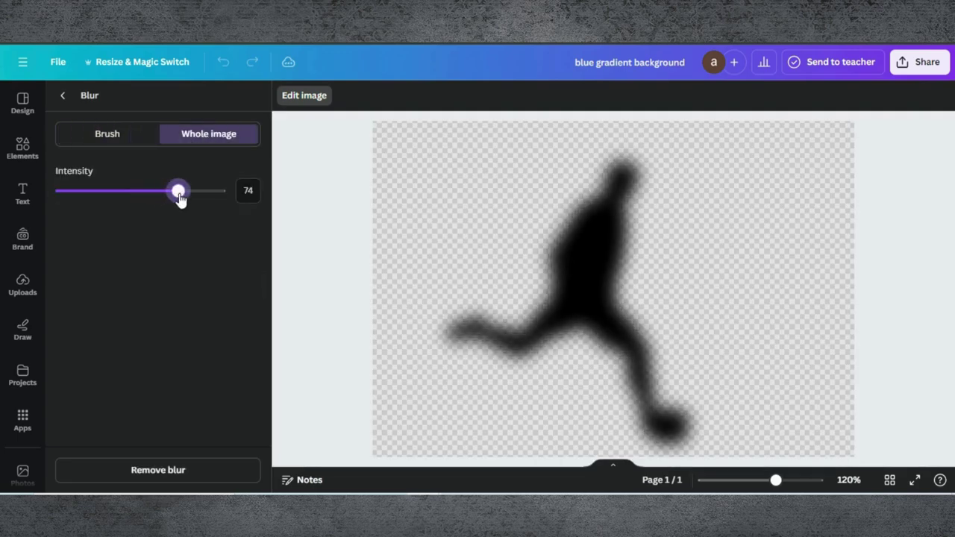
{"action": "left_click", "coordinate": [63, 98]}
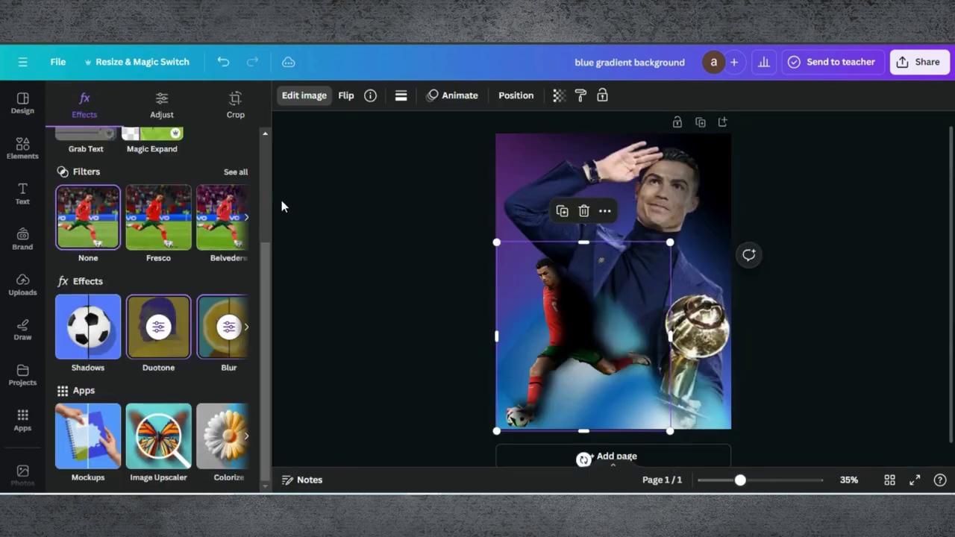
Set the blurred silhouette's transparency to 72 and nudge it slightly down and to the left
{"action": "left_click", "coordinate": [558, 95]}
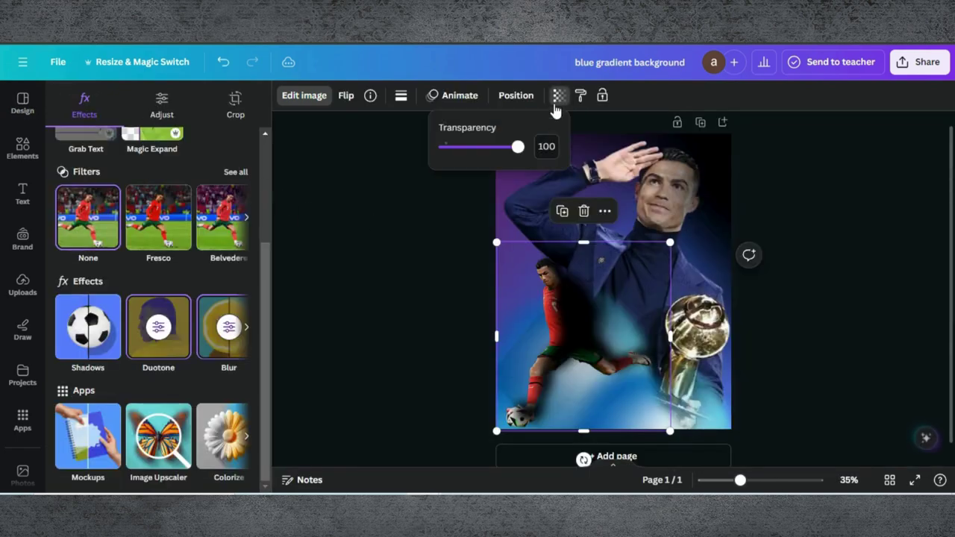
{"action": "left_click_drag", "start_coordinate": [522, 146], "coordinate": [498, 151]}
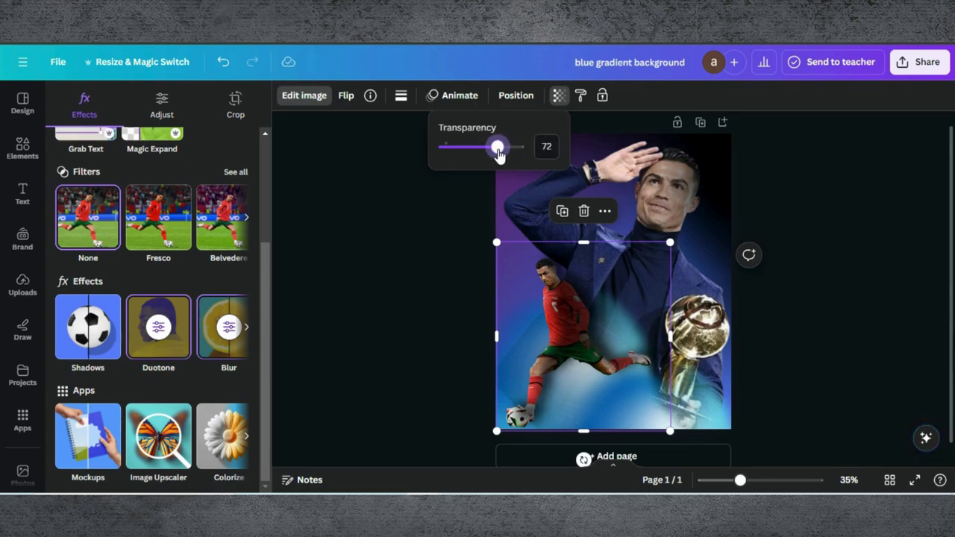
{"action": "mouse_move", "coordinate": [595, 320]}
{"action": "left_mouse_down"}
{"action": "mouse_move", "coordinate": [612, 322]}
{"action": "mouse_move", "coordinate": [590, 323]}
{"action": "left_mouse_up"}
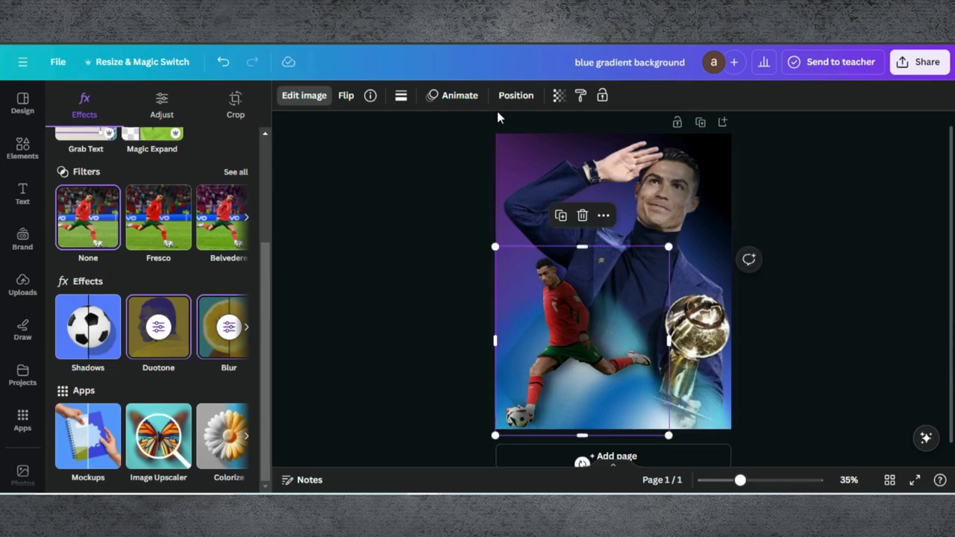
Move the blurred silhouette's layer directly beneath the red-shirted footballer's layer
{"action": "left_click", "coordinate": [515, 95]}
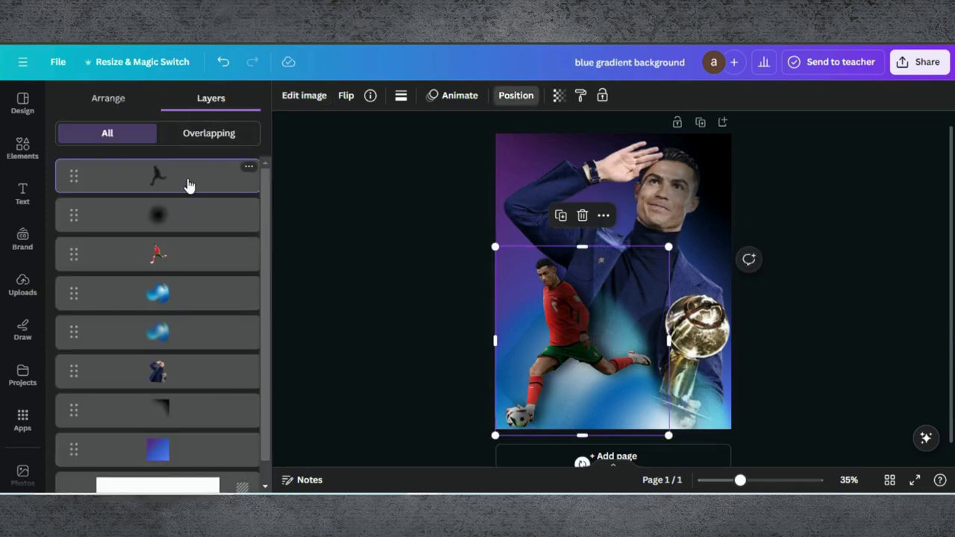
{"action": "left_click_drag", "start_coordinate": [188, 186], "coordinate": [191, 285]}
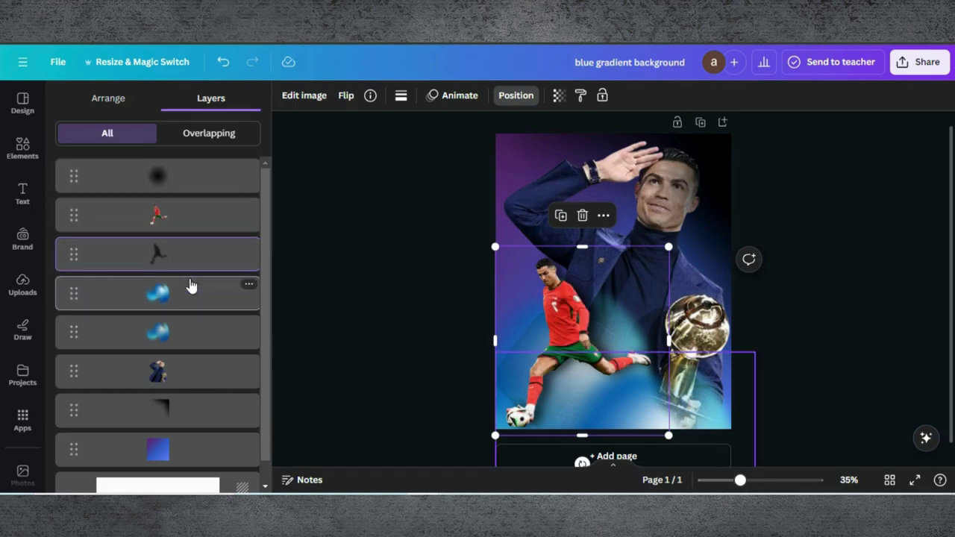
{"action": "left_click", "coordinate": [286, 206]}
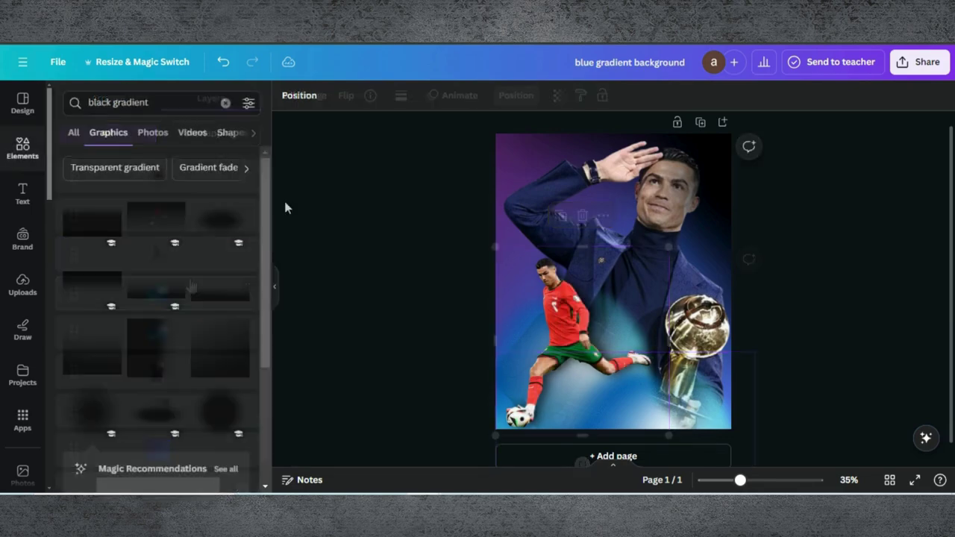
Add the soft oval black graphic from a "shadow" search, shrink it to about ball width and place it under the football
{"action": "left_click", "coordinate": [143, 102]}
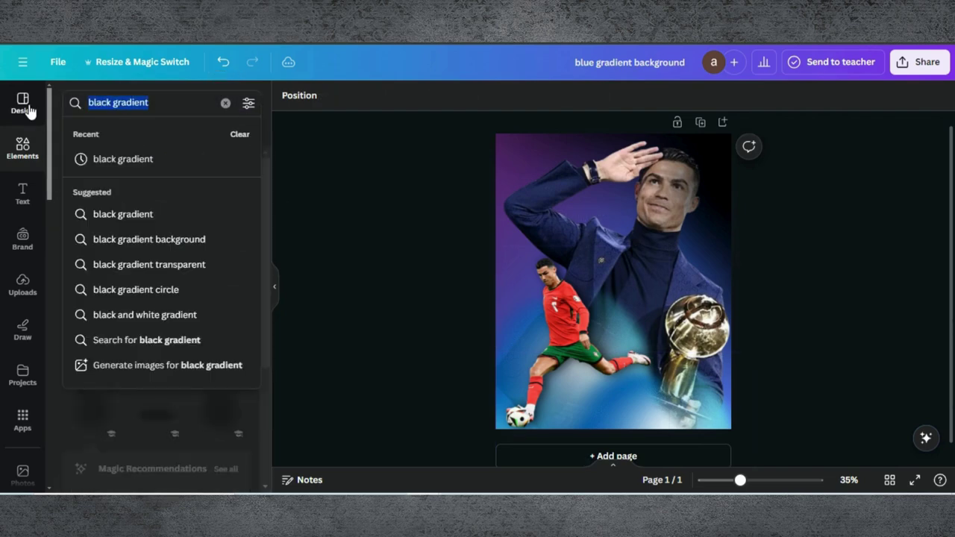
{"action": "type", "text": "shadow"}
{"action": "key", "text": "Return"}
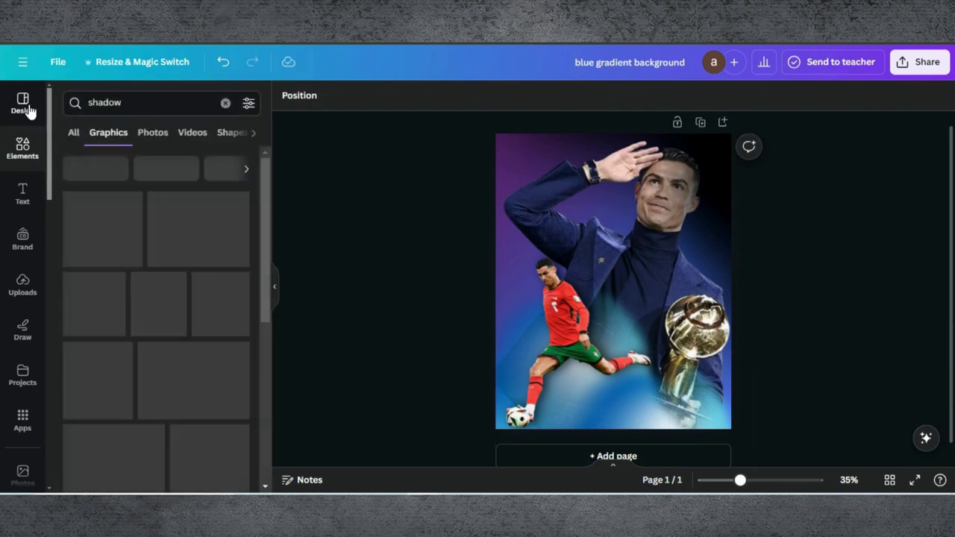
{"action": "left_click", "coordinate": [158, 221]}
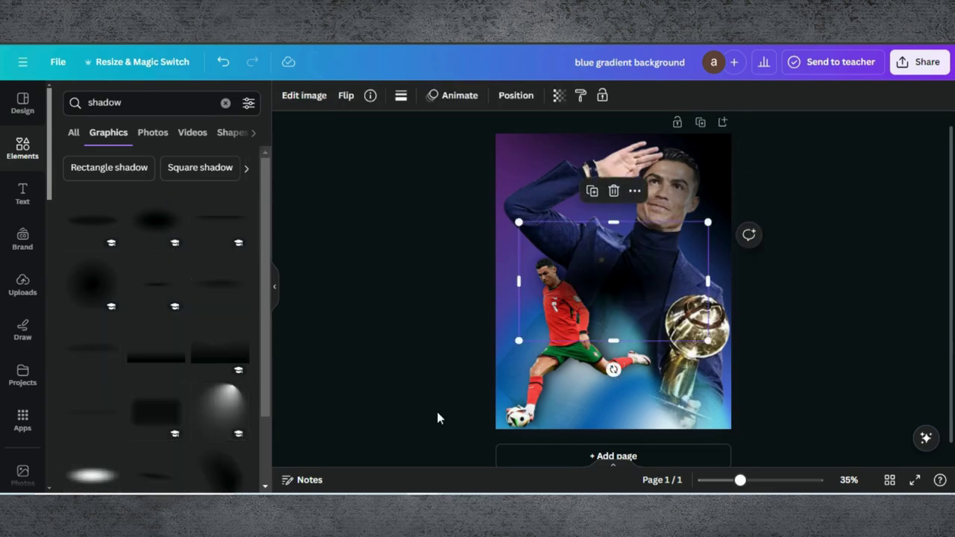
{"action": "left_click_drag", "start_coordinate": [707, 341], "coordinate": [573, 257]}
{"action": "left_click_drag", "start_coordinate": [547, 298], "coordinate": [544, 410]}
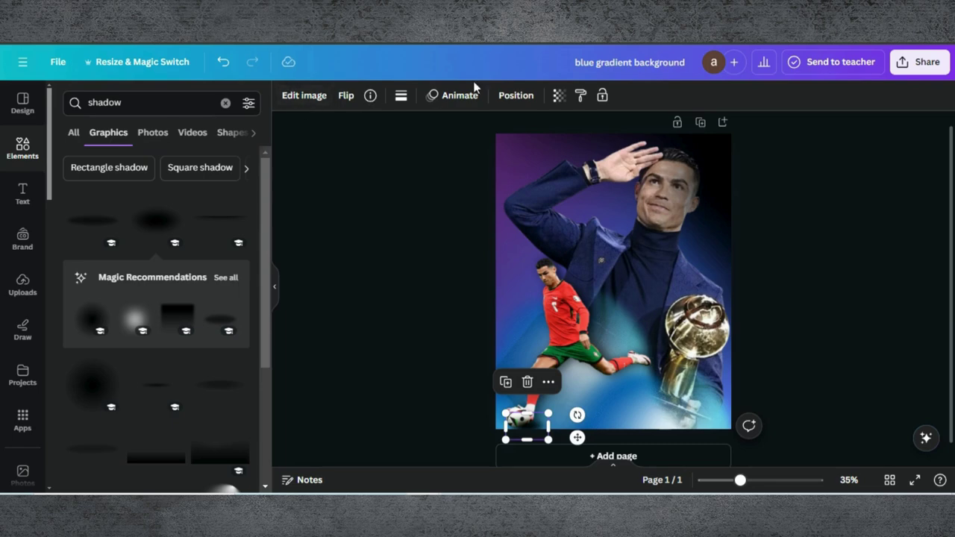
Move the oval shadow's layer directly beneath the blurred silhouette and shrink the shadow slightly under the football
{"action": "left_click", "coordinate": [515, 111]}
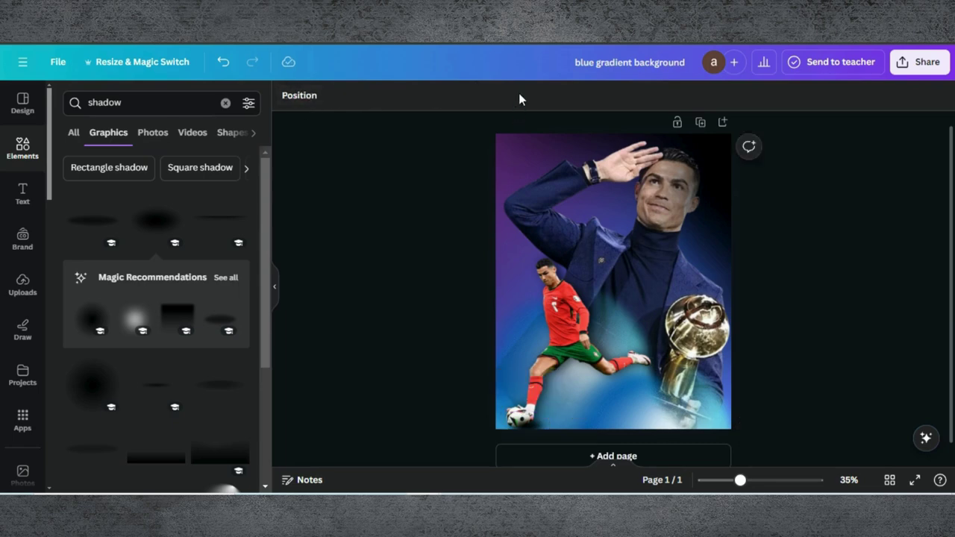
{"action": "left_click", "coordinate": [534, 419]}
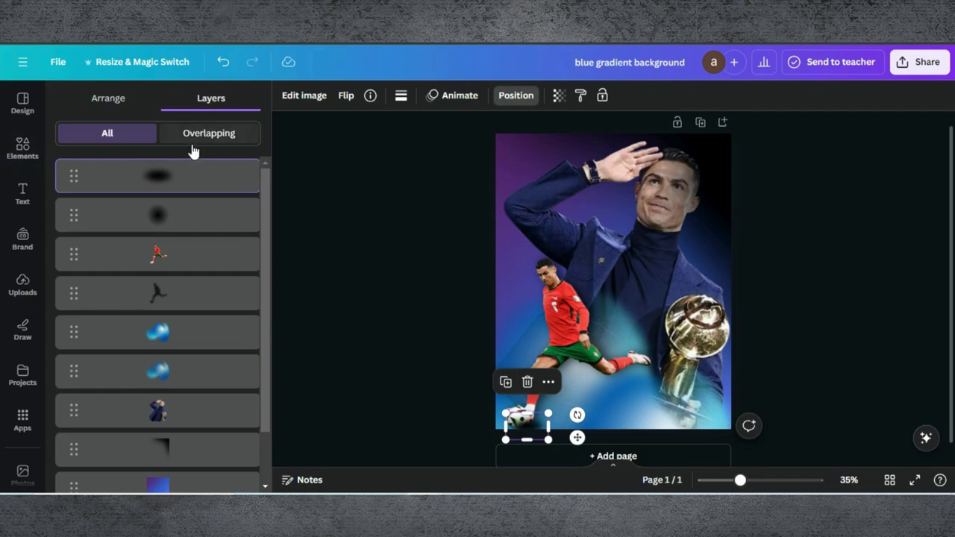
{"action": "left_click_drag", "start_coordinate": [173, 174], "coordinate": [180, 304]}
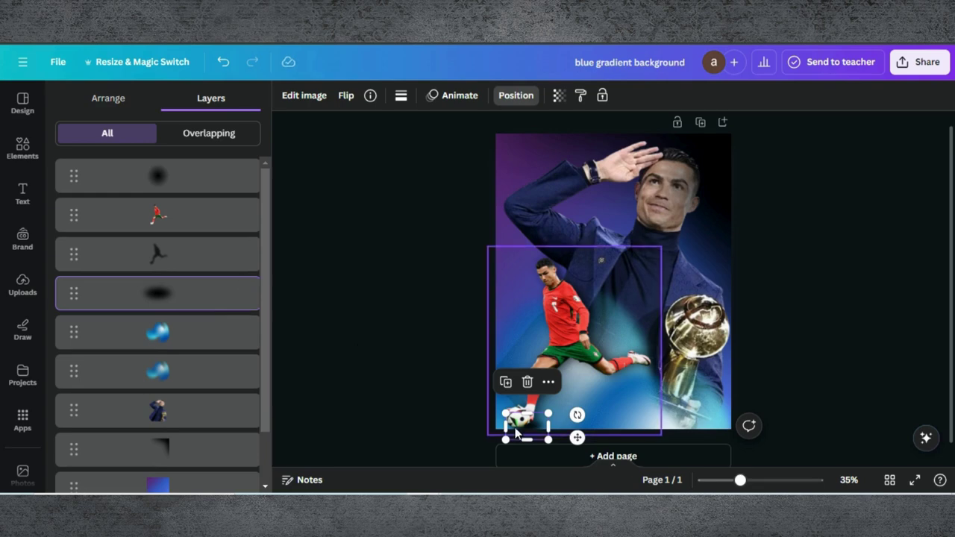
{"action": "left_click_drag", "start_coordinate": [548, 413], "coordinate": [541, 423]}
Search the graphics for "golden gradient"
{"action": "left_click", "coordinate": [22, 147]}
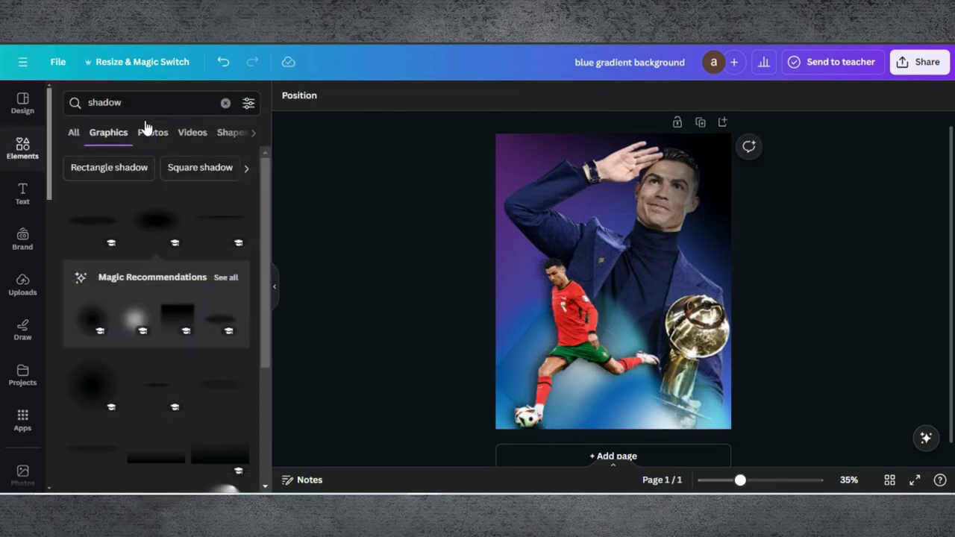
{"action": "left_click", "coordinate": [108, 134]}
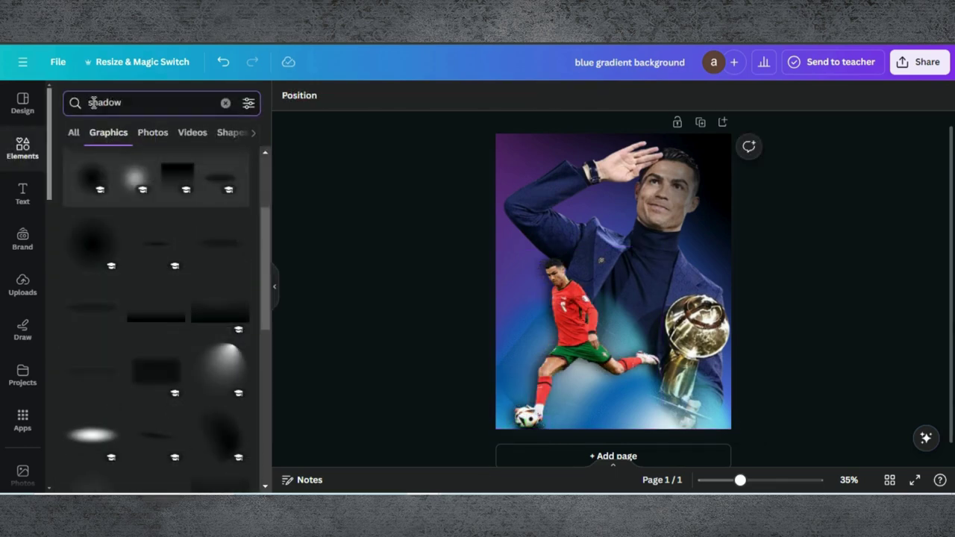
{"action": "left_click", "coordinate": [91, 102]}
{"action": "type", "text": "golden"}
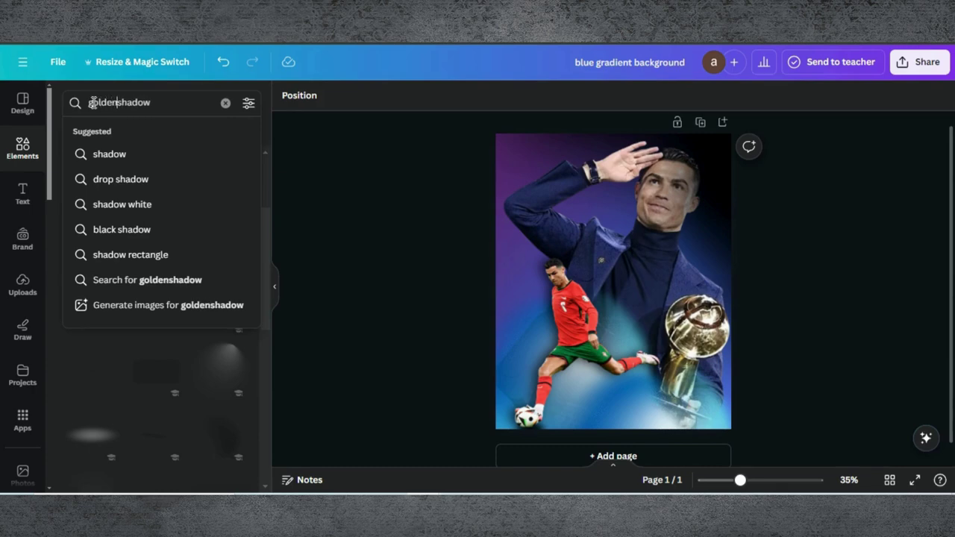
{"action": "key", "text": "Return"}
{"action": "left_click_drag", "start_coordinate": [153, 102], "coordinate": [117, 102]}
{"action": "key", "text": "BackSpace"}
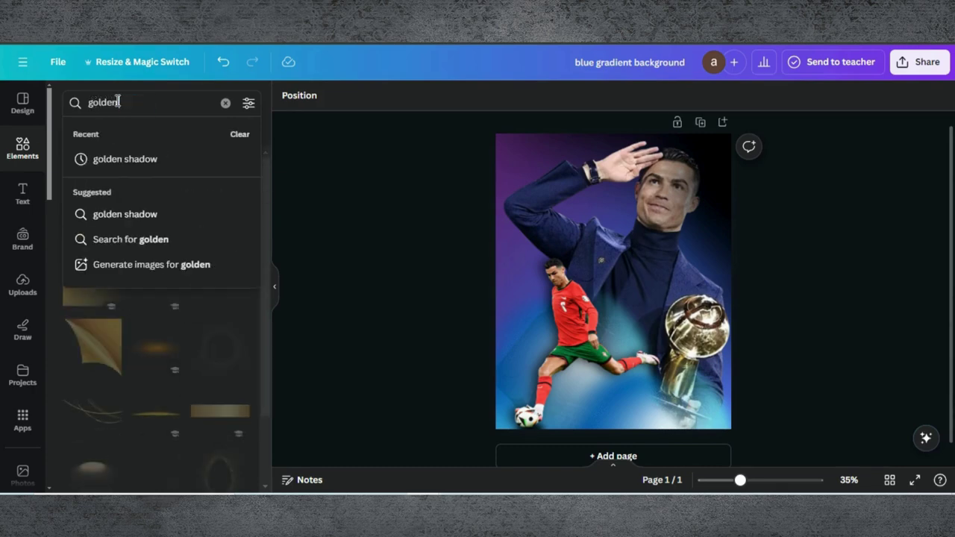
{"action": "type", "text": "gradient"}
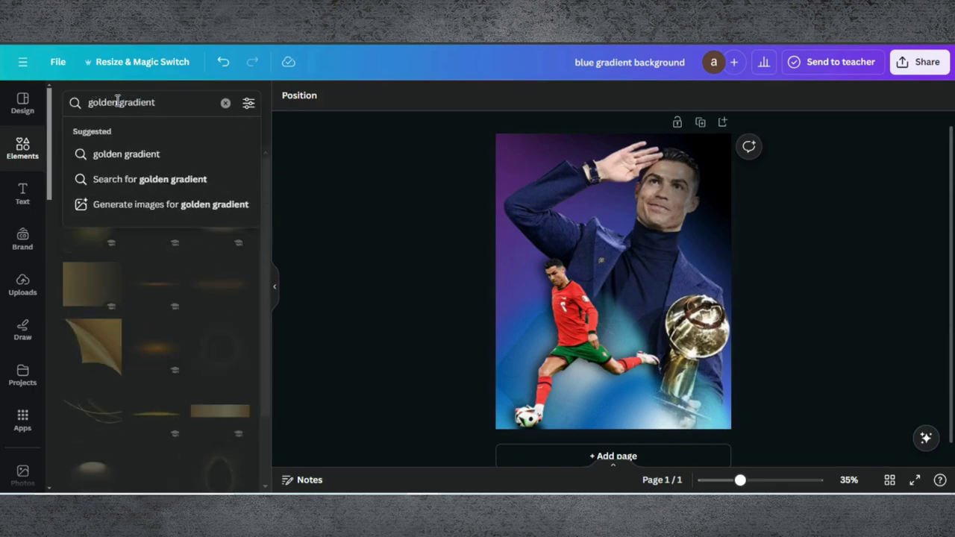
{"action": "key", "text": "Return"}
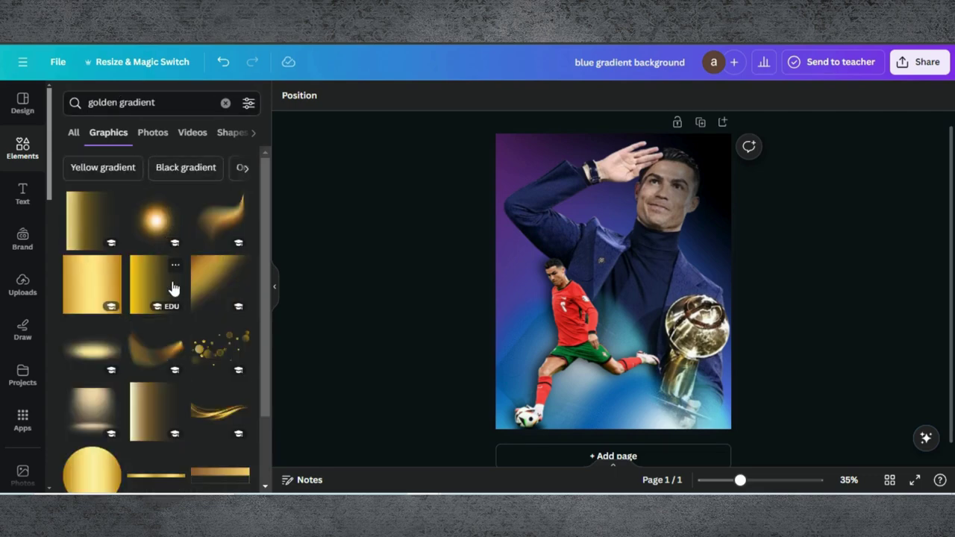
Add the soft oval golden glow and enlarge it over the page's lower-right corner, around the trophy's base
{"action": "scroll", "coordinate": [156, 314], "scroll_direction": "down", "scroll_amount": 1}
{"action": "left_click", "coordinate": [95, 347]}
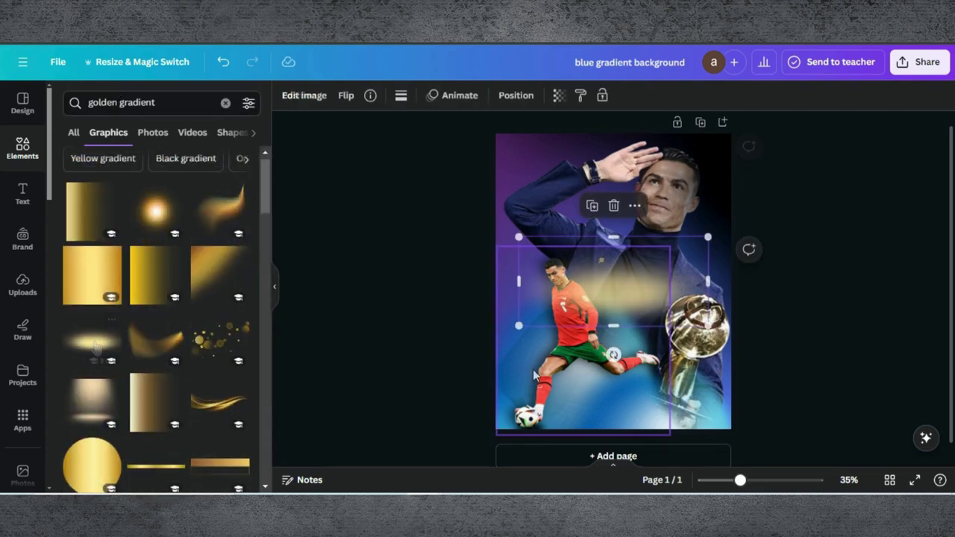
{"action": "left_click_drag", "start_coordinate": [613, 284], "coordinate": [680, 415]}
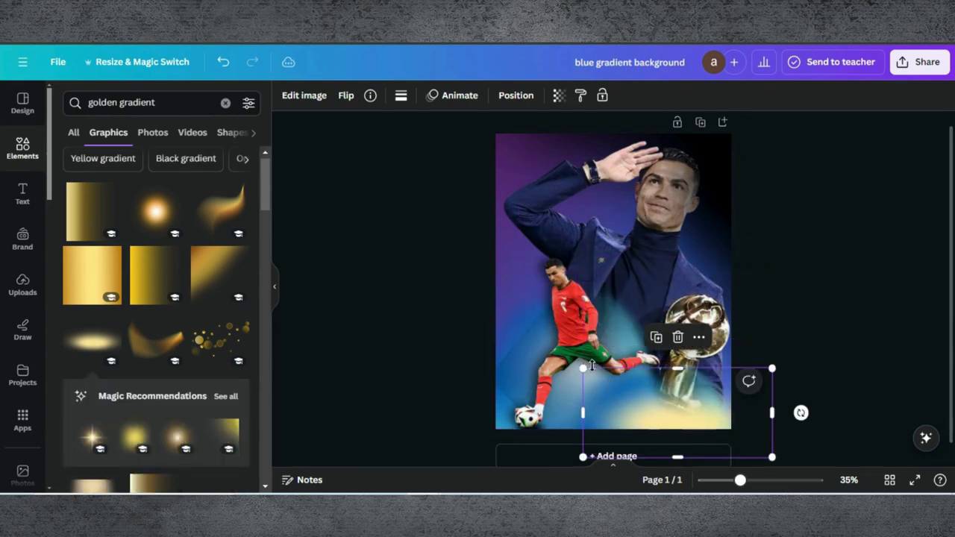
{"action": "left_click_drag", "start_coordinate": [583, 368], "coordinate": [528, 339]}
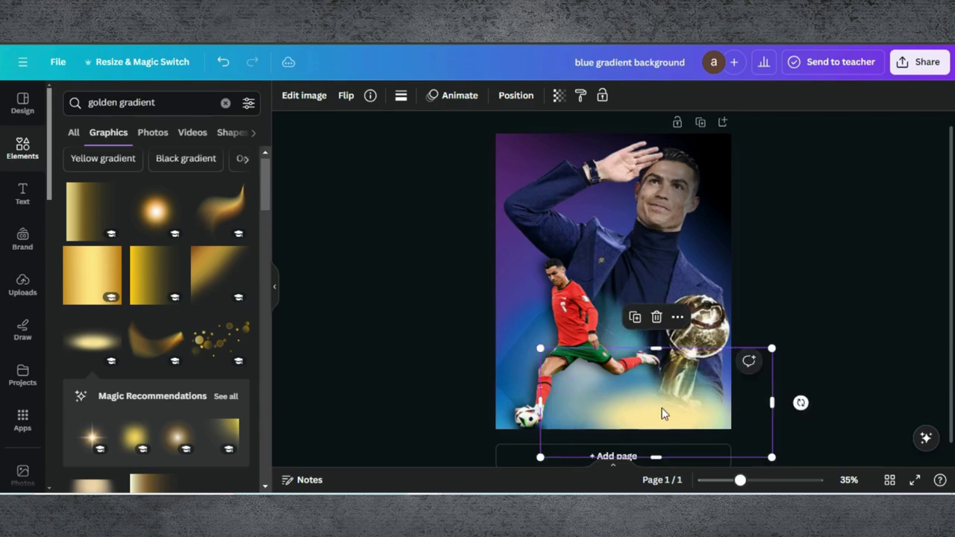
Set the golden glow's transparency to 75
{"action": "left_click", "coordinate": [559, 96]}
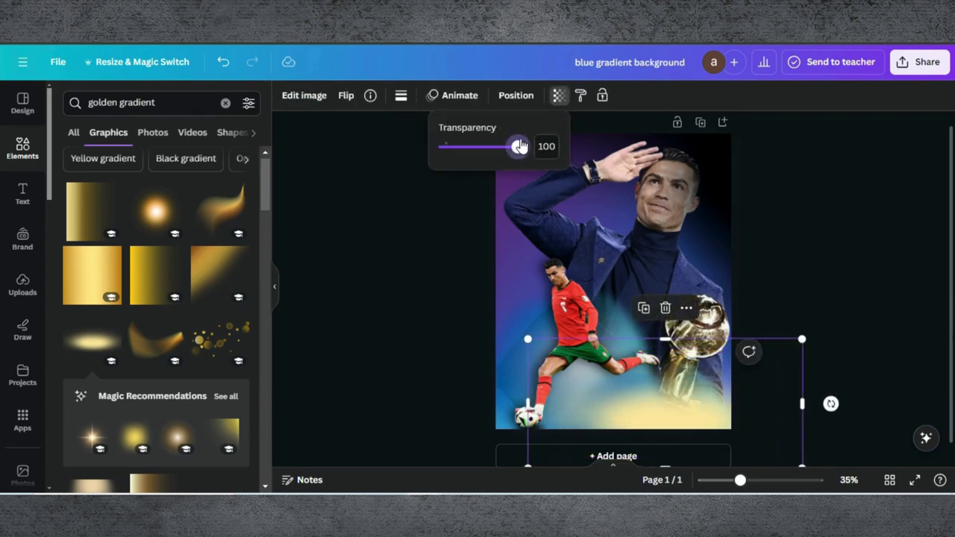
{"action": "left_click_drag", "start_coordinate": [519, 145], "coordinate": [500, 146]}
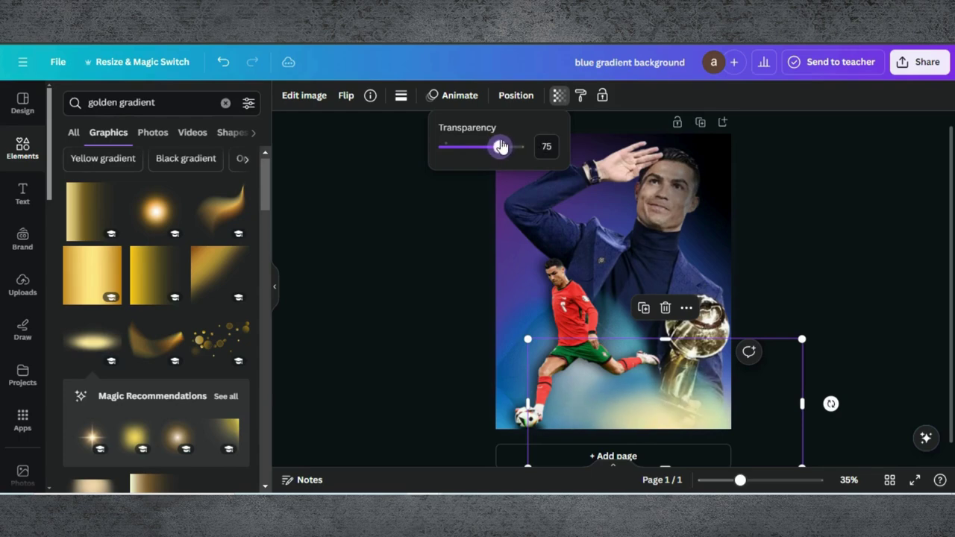
{"action": "left_click", "coordinate": [325, 265]}
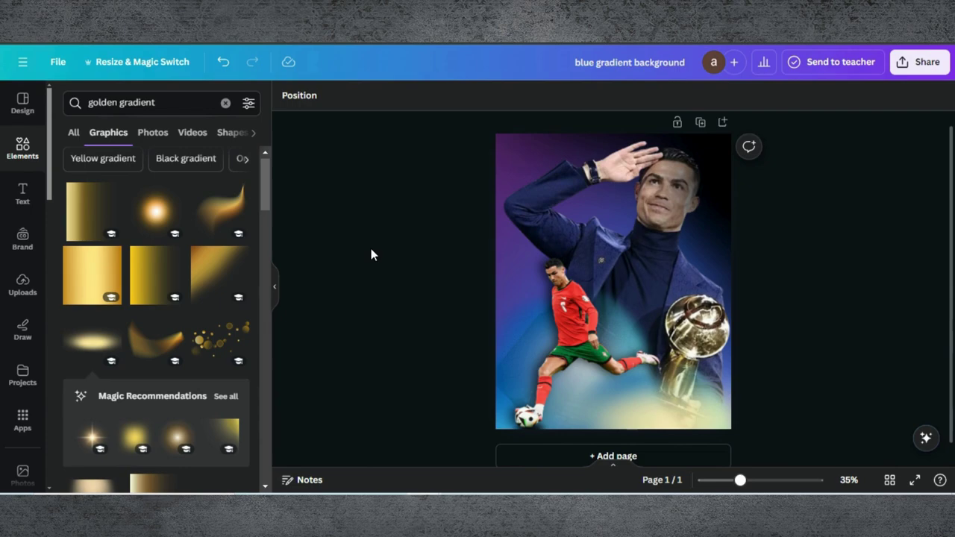
Apply the Capri filter to the large saluting player cutout and make the cutout slightly transparent
{"action": "left_click", "coordinate": [611, 213]}
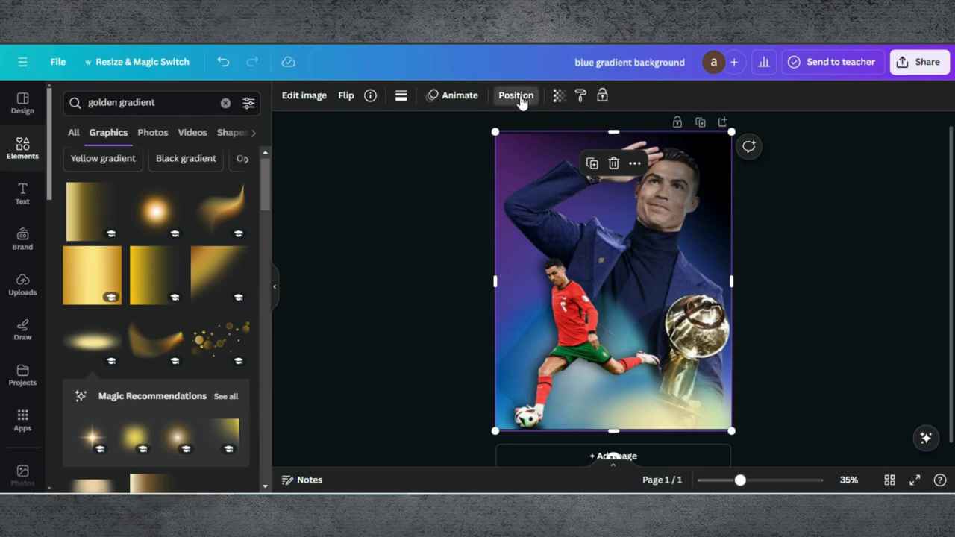
{"action": "left_click", "coordinate": [521, 96]}
{"action": "scroll", "coordinate": [167, 354], "scroll_direction": "down", "scroll_amount": 3}
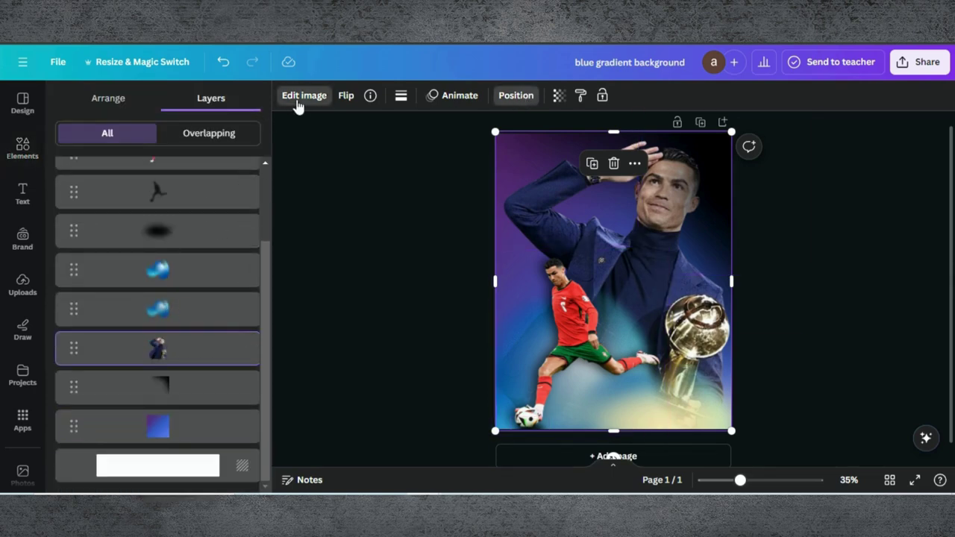
{"action": "left_click", "coordinate": [299, 99]}
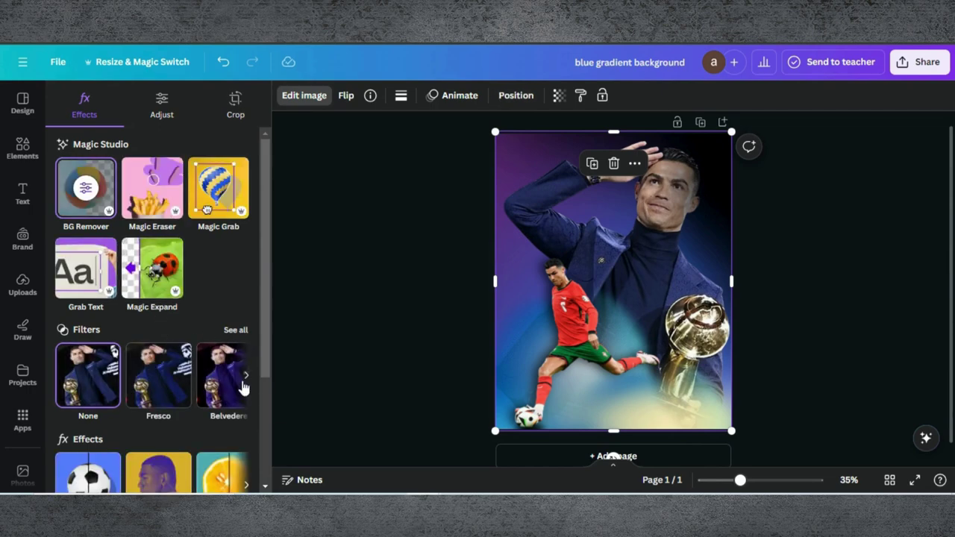
{"action": "left_click", "coordinate": [247, 376]}
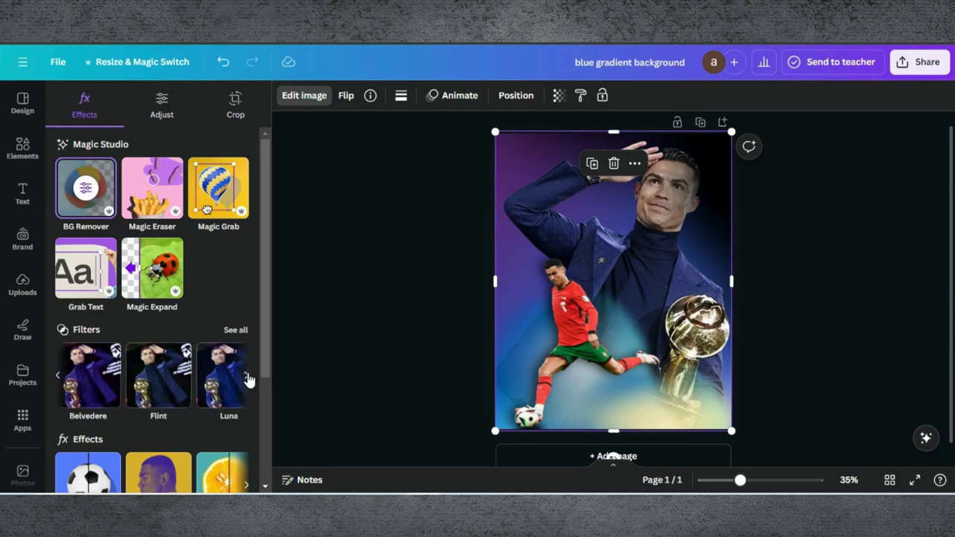
{"action": "left_click", "coordinate": [246, 376]}
{"action": "left_click", "coordinate": [247, 376]}
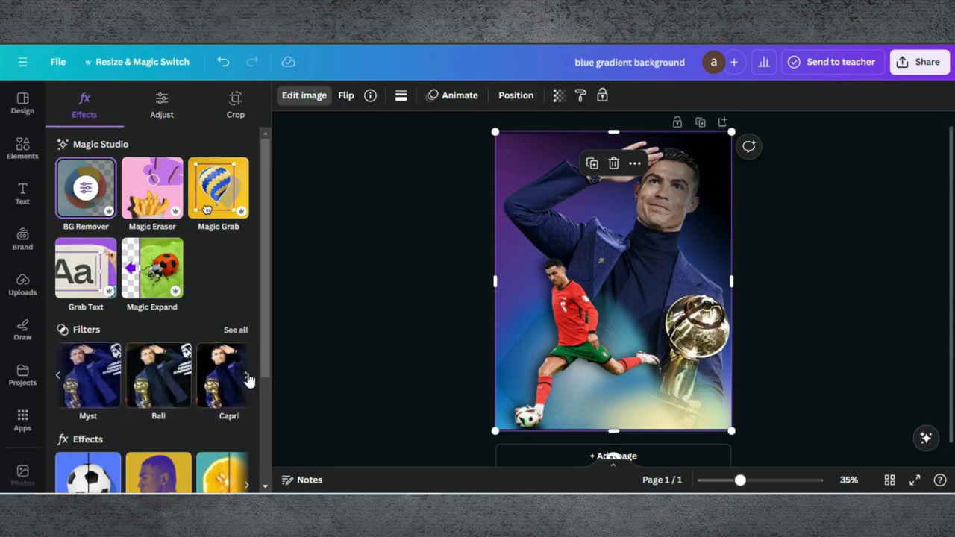
{"action": "left_click", "coordinate": [228, 376]}
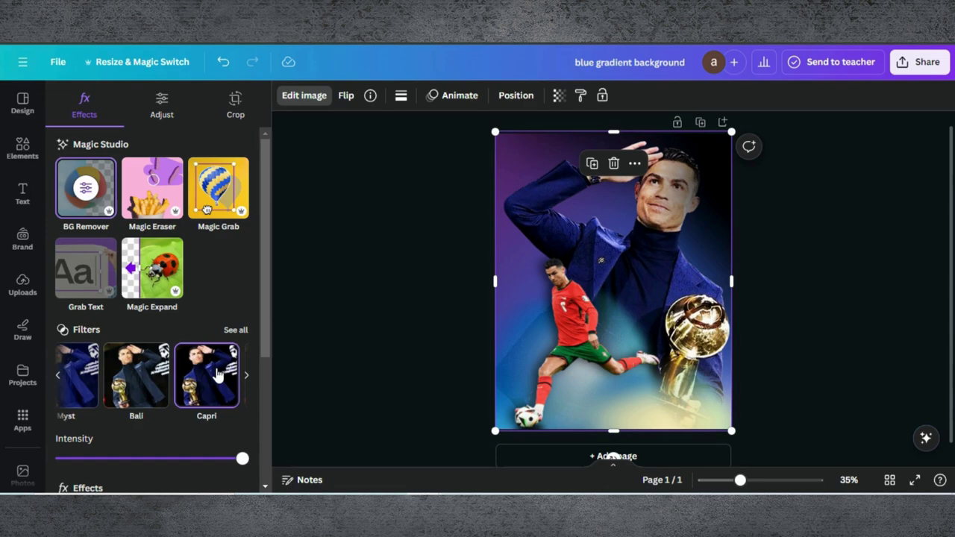
{"action": "left_click", "coordinate": [558, 95]}
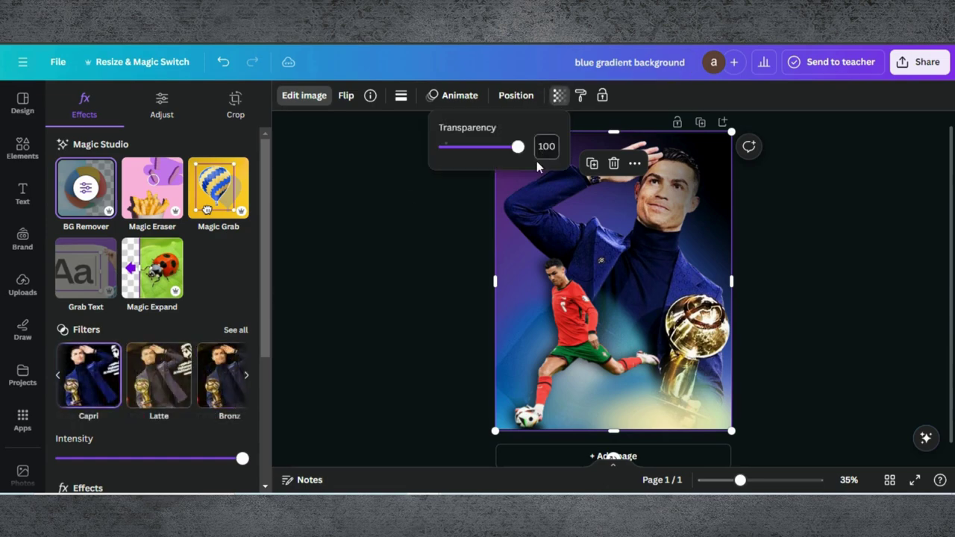
{"action": "mouse_move", "coordinate": [518, 147]}
{"action": "left_mouse_down"}
{"action": "mouse_move", "coordinate": [494, 149]}
{"action": "mouse_move", "coordinate": [503, 147]}
{"action": "left_mouse_up"}
Add a heading reading "CISTIANO" in uppercase, placed over the trophy's base and enlarged to about size 95.5
{"action": "left_click", "coordinate": [22, 148]}
{"action": "left_click", "coordinate": [23, 195]}
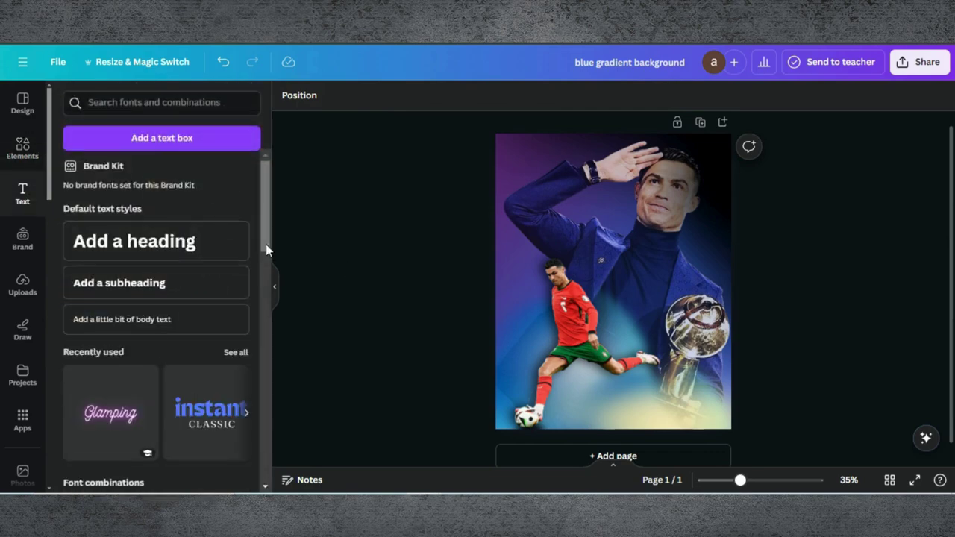
{"action": "left_click", "coordinate": [163, 243]}
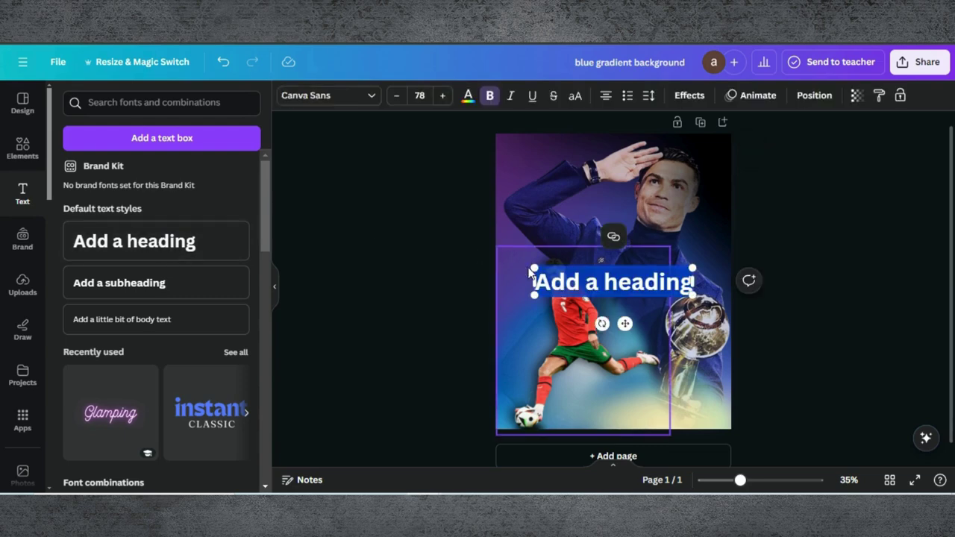
{"action": "type", "text": "Cistiano"}
{"action": "left_click", "coordinate": [574, 105]}
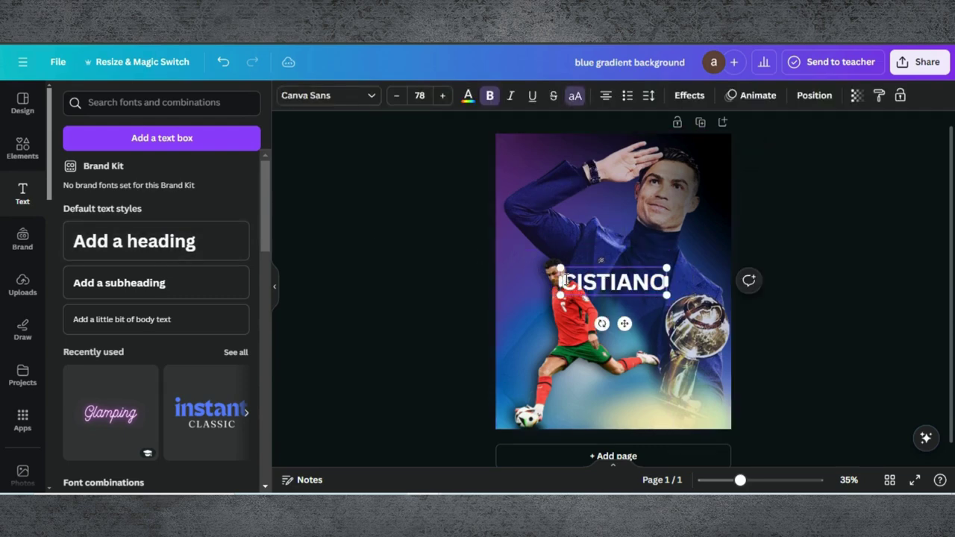
{"action": "left_click_drag", "start_coordinate": [629, 340], "coordinate": [644, 425]}
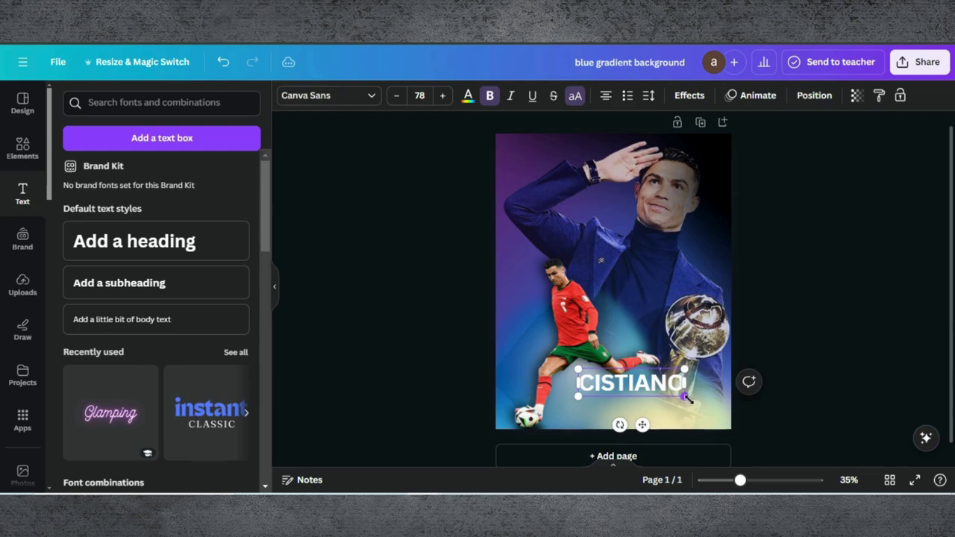
{"action": "left_click_drag", "start_coordinate": [688, 399], "coordinate": [709, 403]}
Search the fonts for "six" and set the heading's font to Six Caps
{"action": "left_click", "coordinate": [369, 97]}
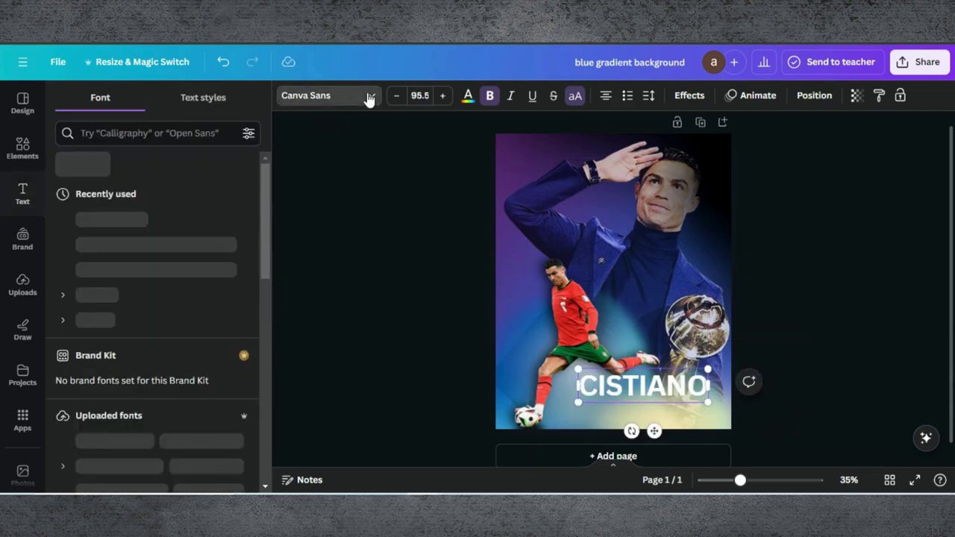
{"action": "left_click", "coordinate": [171, 132]}
{"action": "type", "text": "s"}
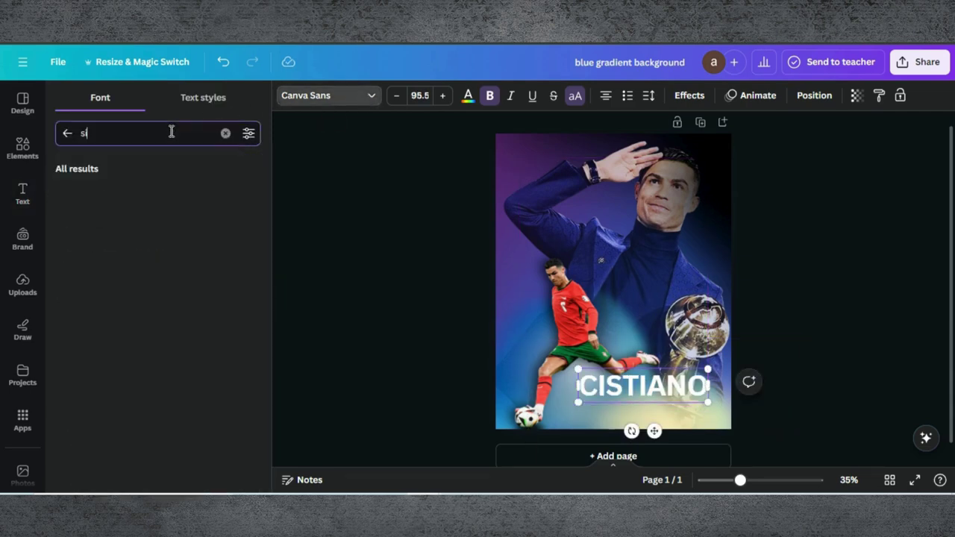
{"action": "type", "text": "ix"}
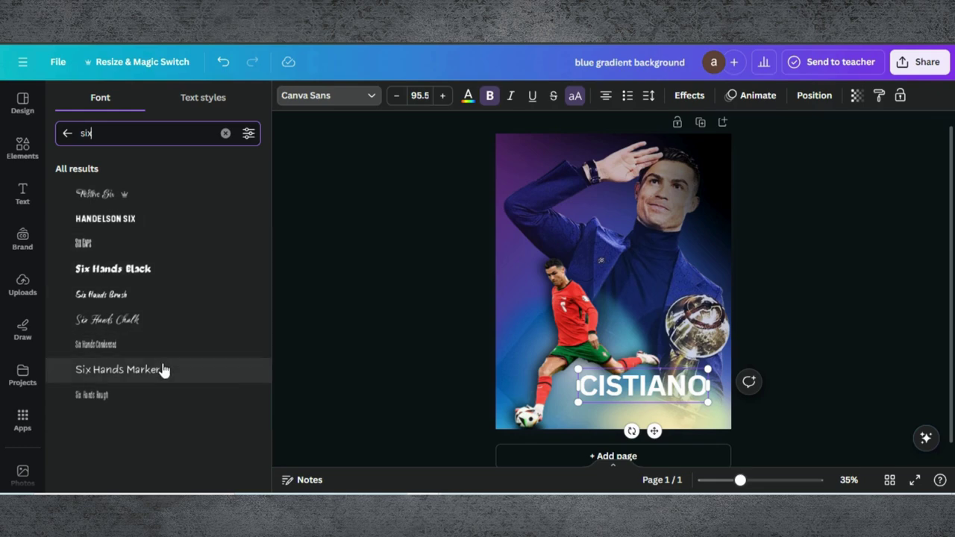
{"action": "left_click", "coordinate": [123, 243]}
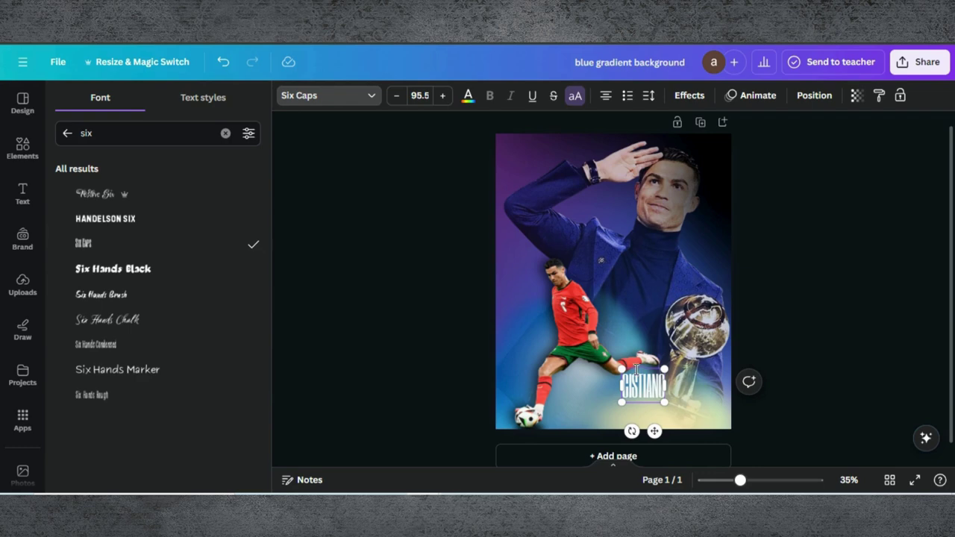
Correct the heading to "CRISTIANO" and place it in the poster's upper-left corner at about size 169
{"action": "left_click_drag", "start_coordinate": [621, 366], "coordinate": [564, 329]}
{"action": "key", "text": "Escape"}
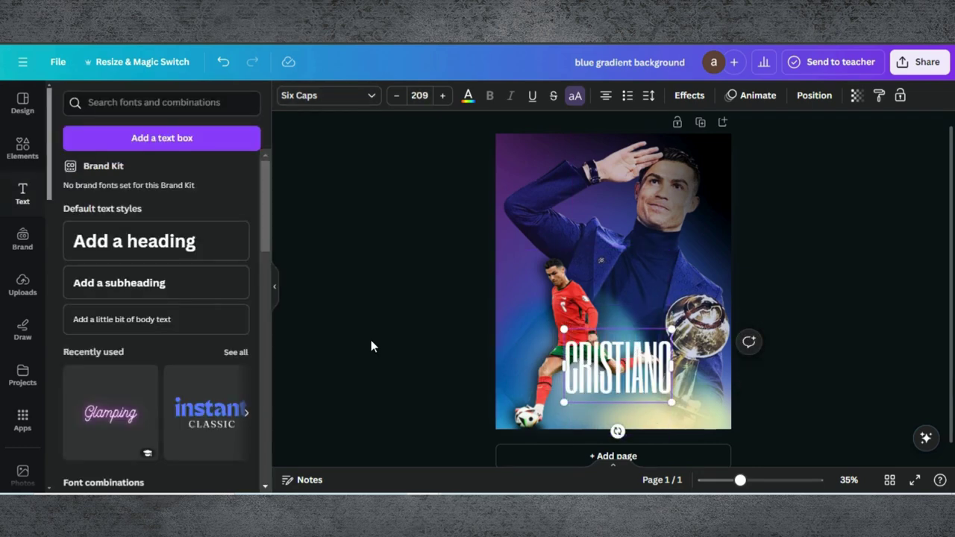
{"action": "left_click_drag", "start_coordinate": [597, 365], "coordinate": [522, 161]}
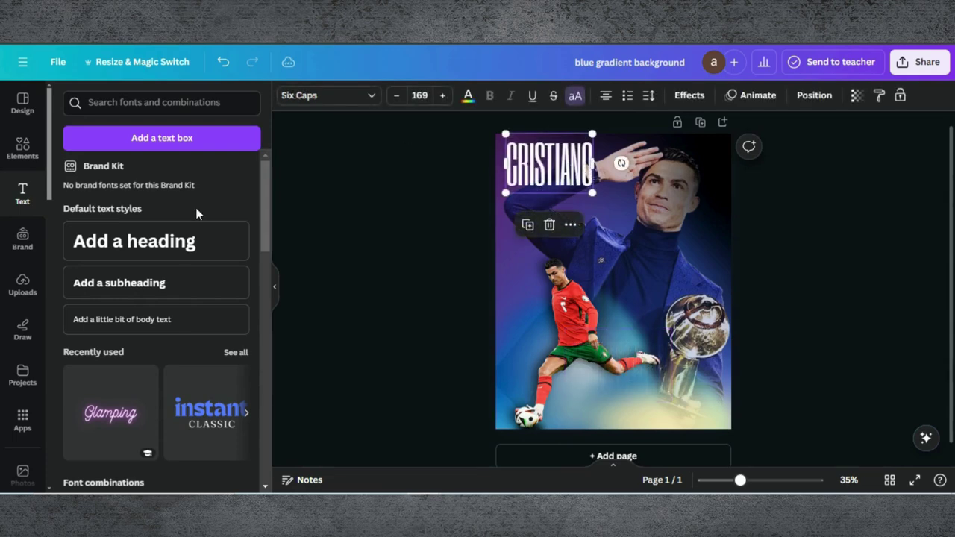
Duplicate the heading directly beneath itself and change the copy to "RONALDO" at about size 151
{"action": "left_click", "coordinate": [527, 226]}
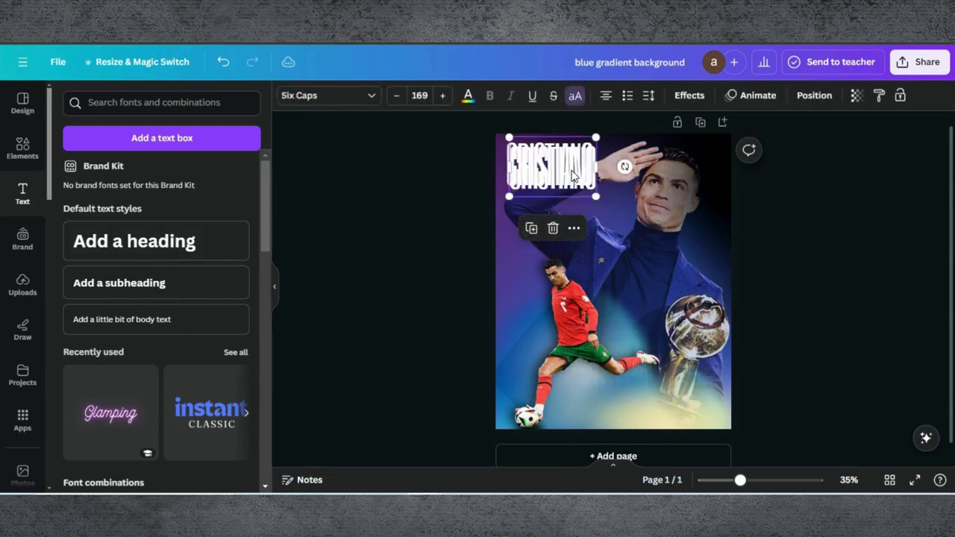
{"action": "left_click_drag", "start_coordinate": [572, 170], "coordinate": [571, 211]}
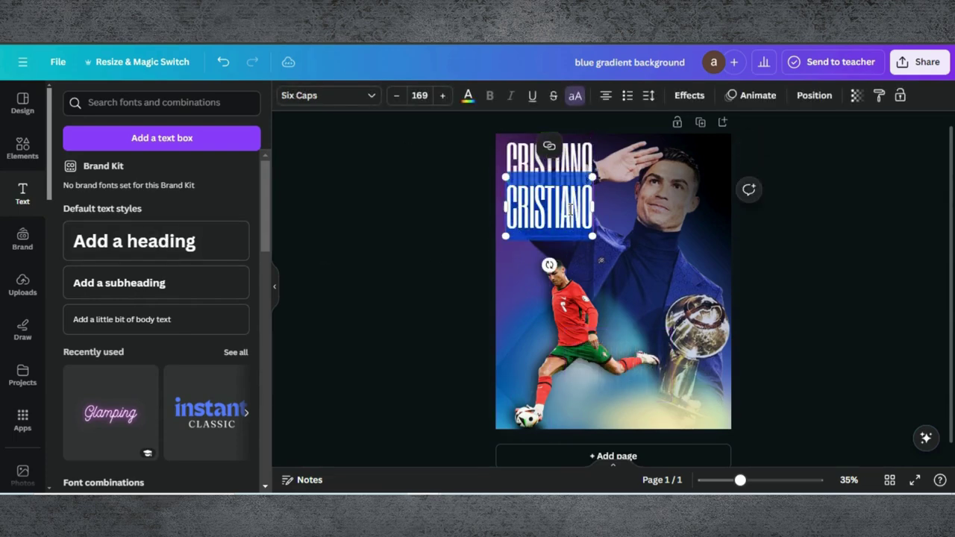
{"action": "type", "text": "RONALDO"}
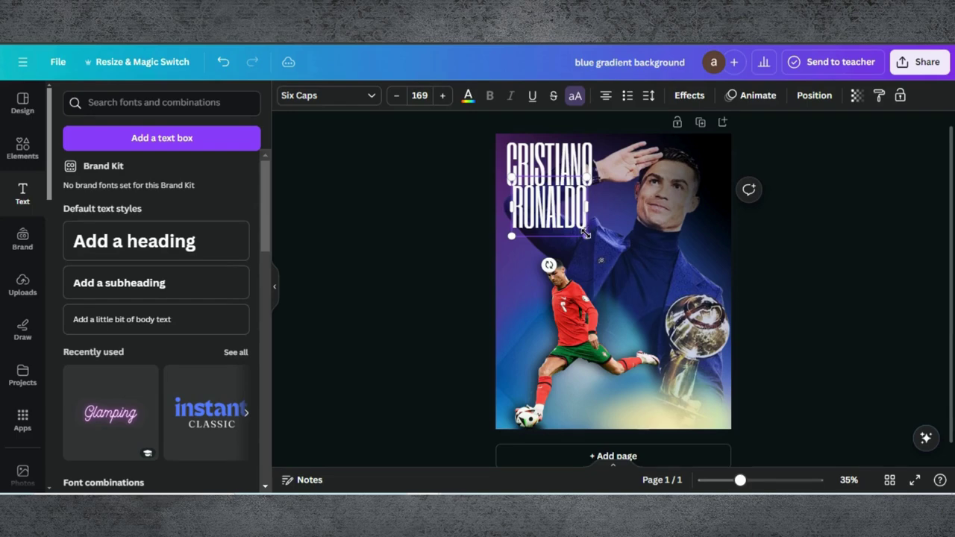
{"action": "left_click_drag", "start_coordinate": [586, 236], "coordinate": [579, 230]}
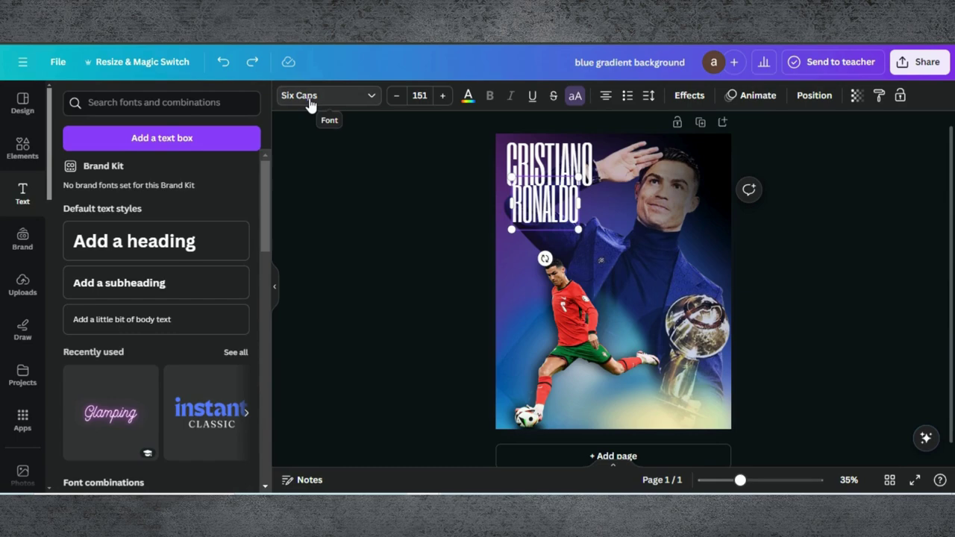
Search the fonts for "barlow" and set the "RONALDO" text to Barlow Condensed
{"action": "left_click", "coordinate": [310, 104]}
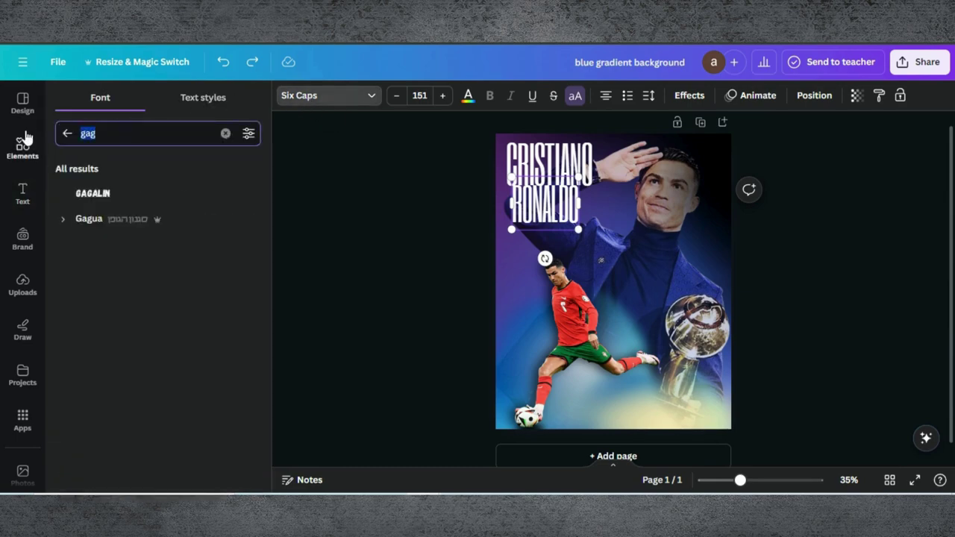
{"action": "type", "text": "barlow"}
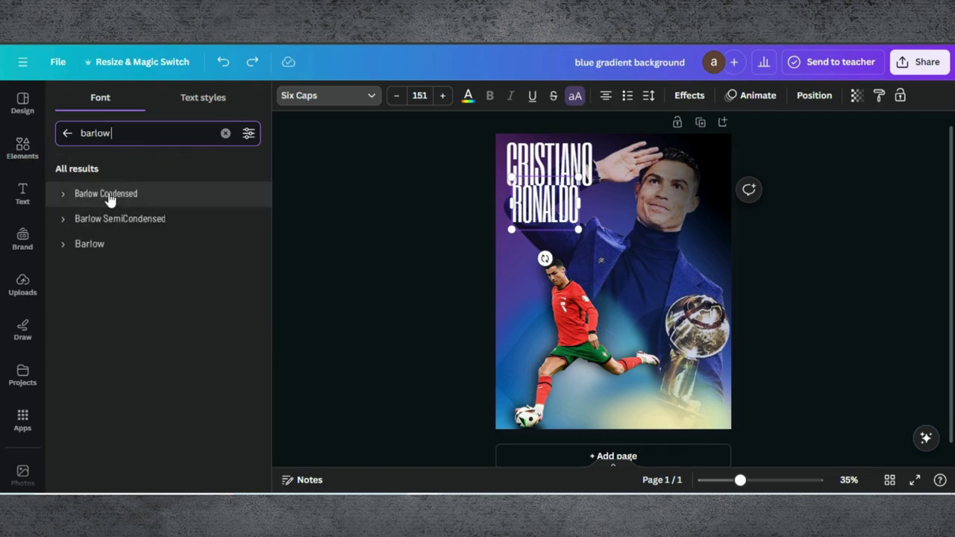
{"action": "left_click", "coordinate": [118, 203]}
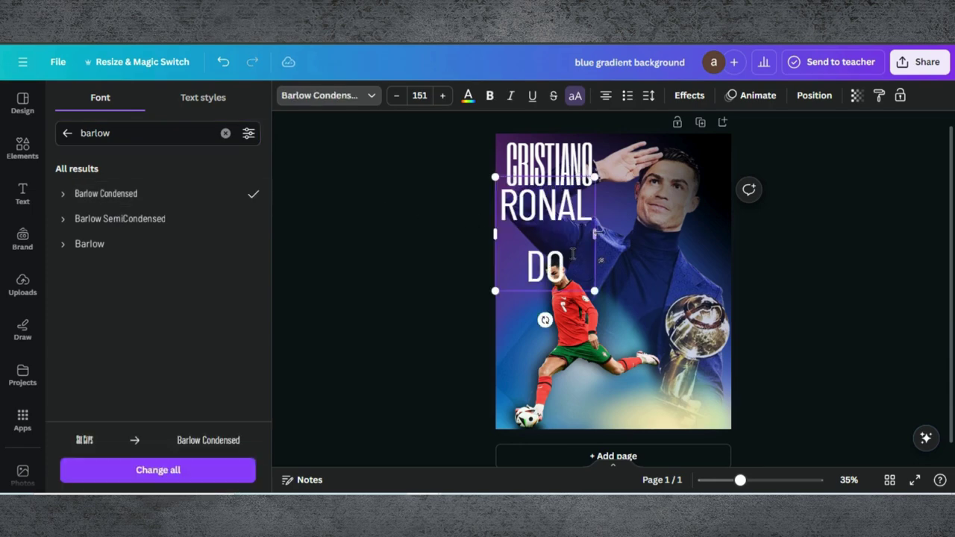
Fit "RONALDO" on one line at about size 68.8 and center it just beneath the enlarged "CRISTIANO" heading
{"action": "left_click_drag", "start_coordinate": [594, 234], "coordinate": [598, 211]}
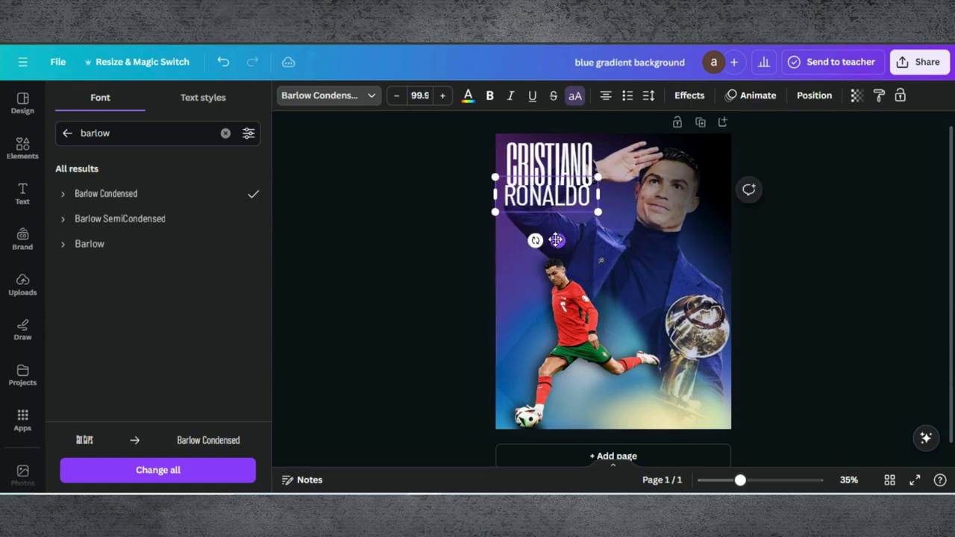
{"action": "left_click_drag", "start_coordinate": [556, 240], "coordinate": [575, 242]}
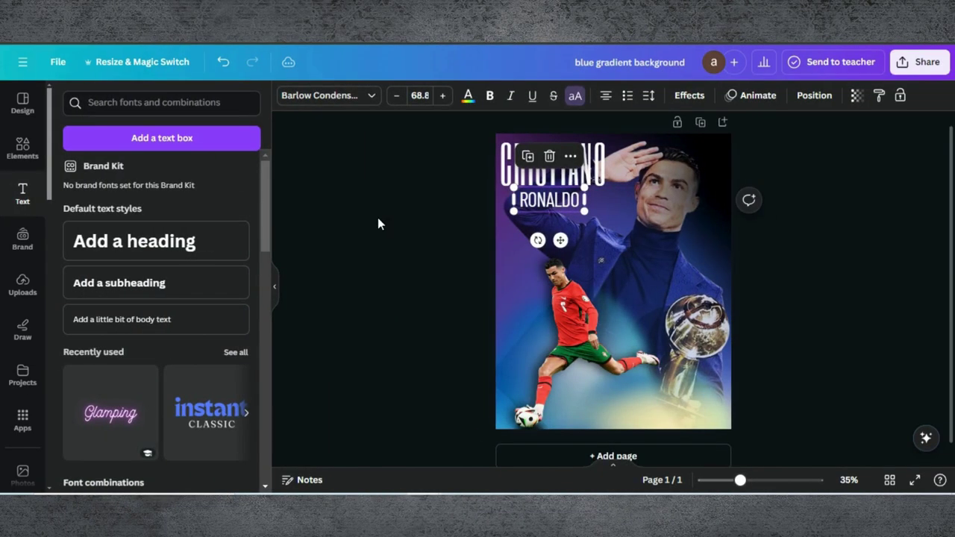
{"action": "left_click", "coordinate": [377, 217]}
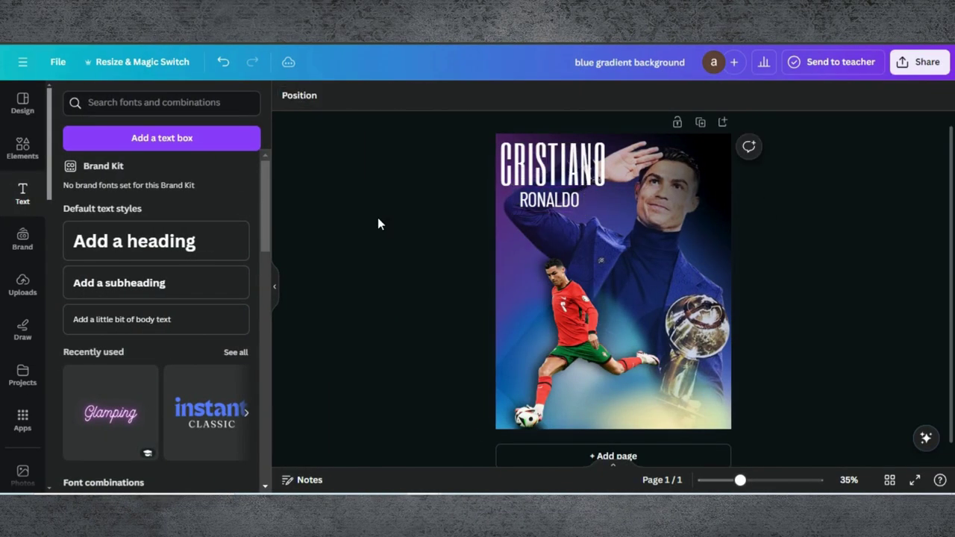